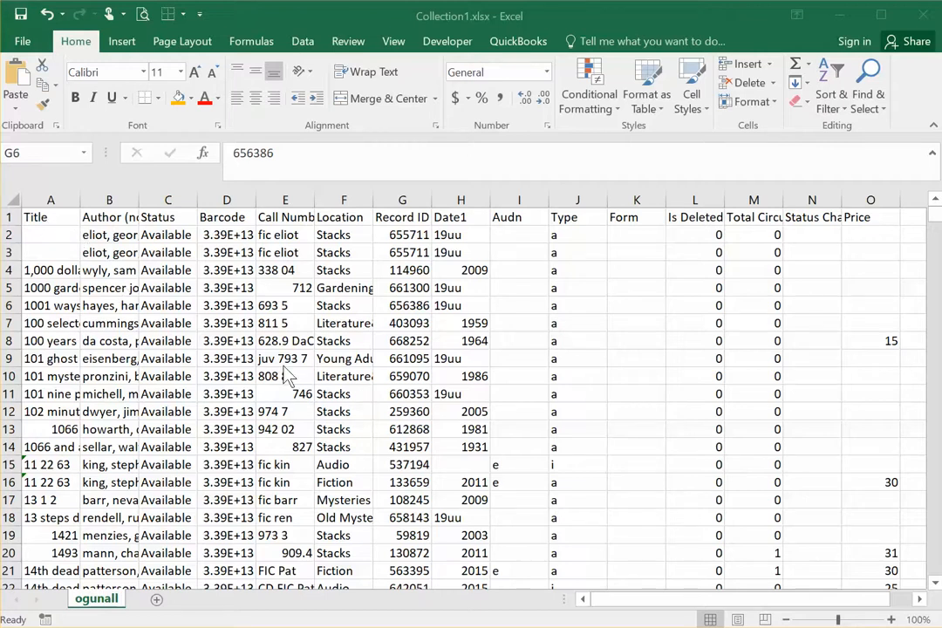
Step: Inspect the location, date and call number cells of the record in row 4
left_click(337, 270)
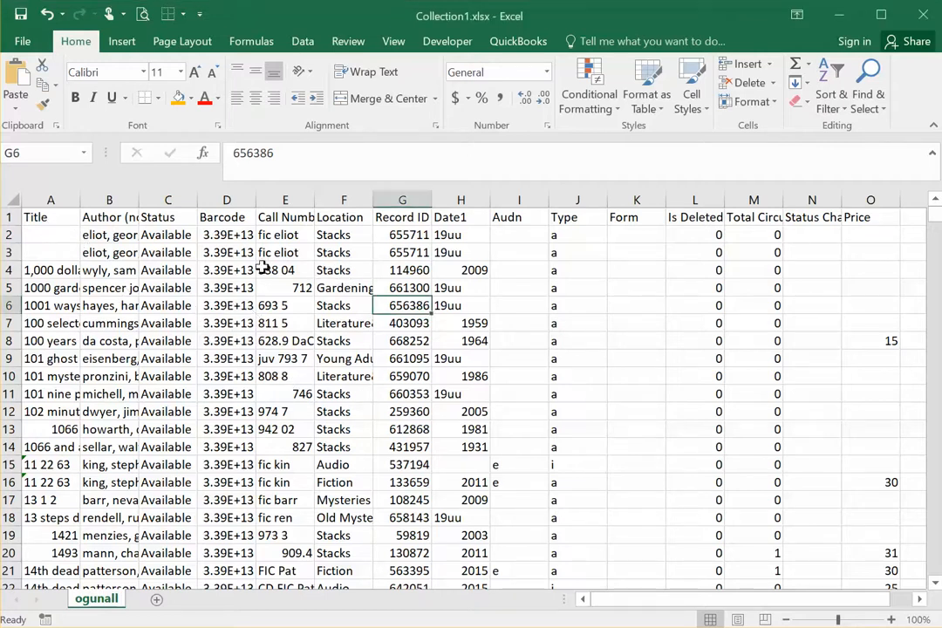
left_click(336, 270)
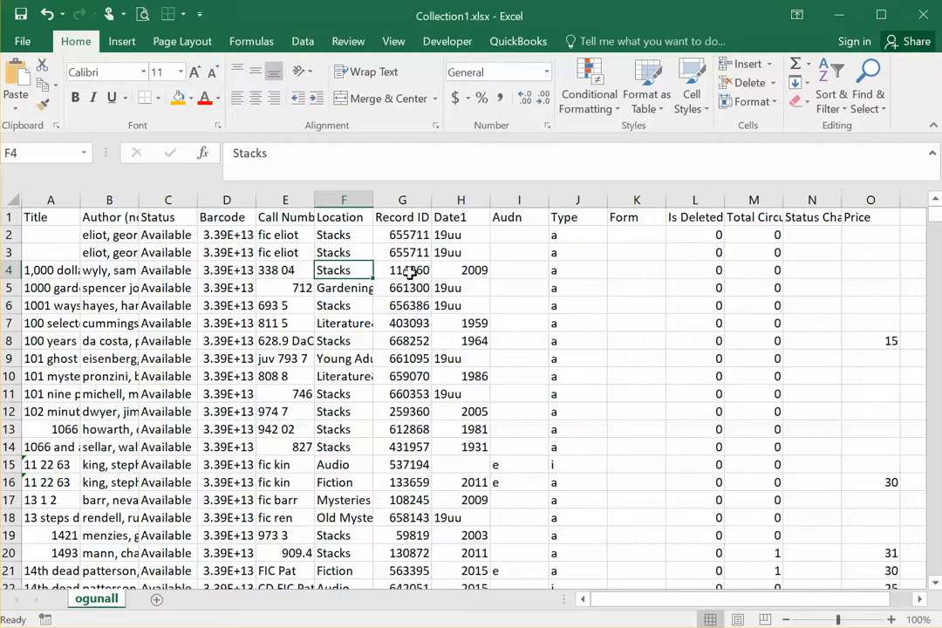
left_click(451, 271)
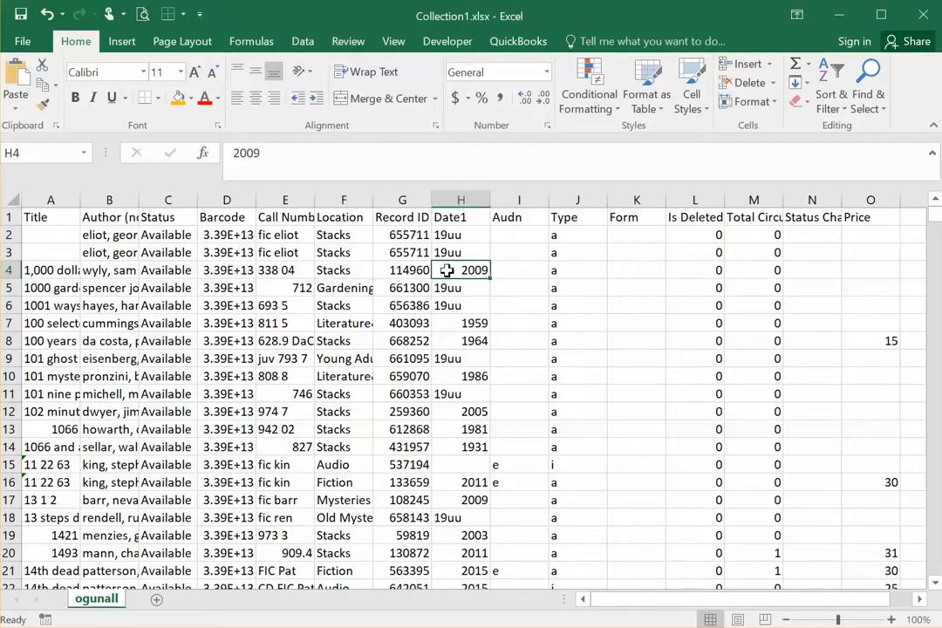
left_click(304, 277)
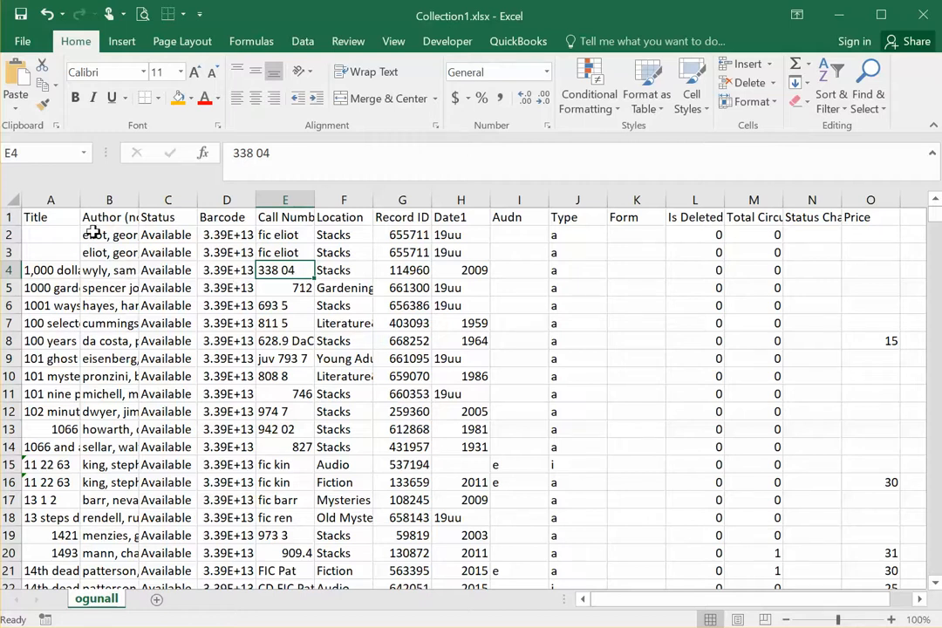
Step: Select the whole Title, Barcode and Location columns and the whole of row 5 to compare columns with rows
left_click(50, 201)
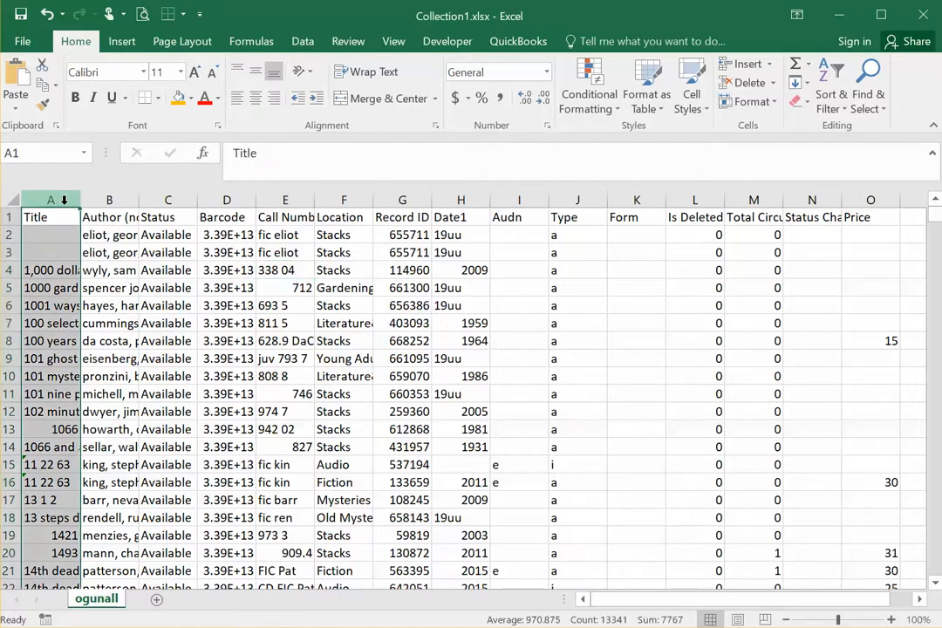
left_click(230, 202)
left_click(346, 202)
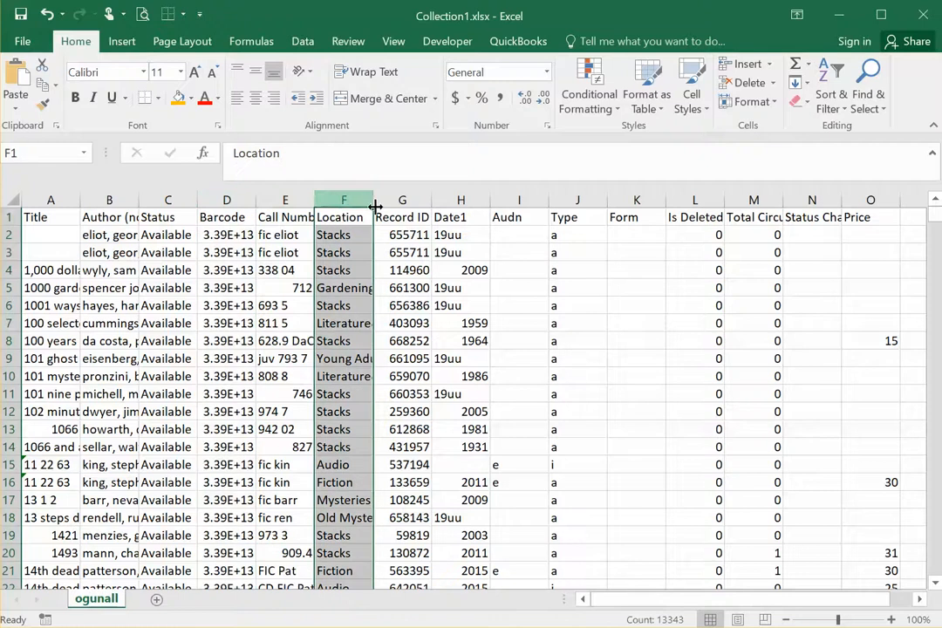
left_click(520, 357)
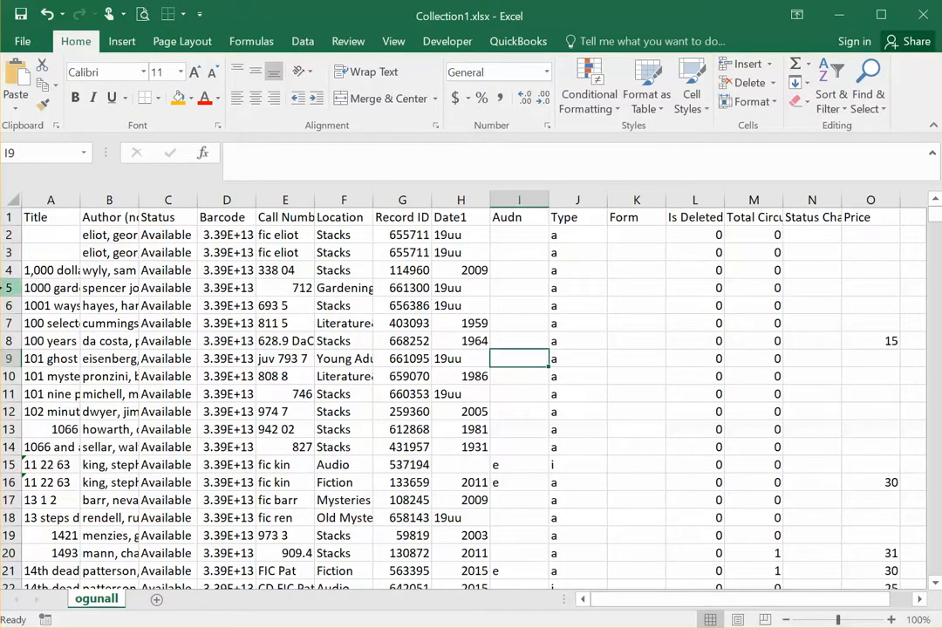
left_click(10, 287)
left_click(212, 340)
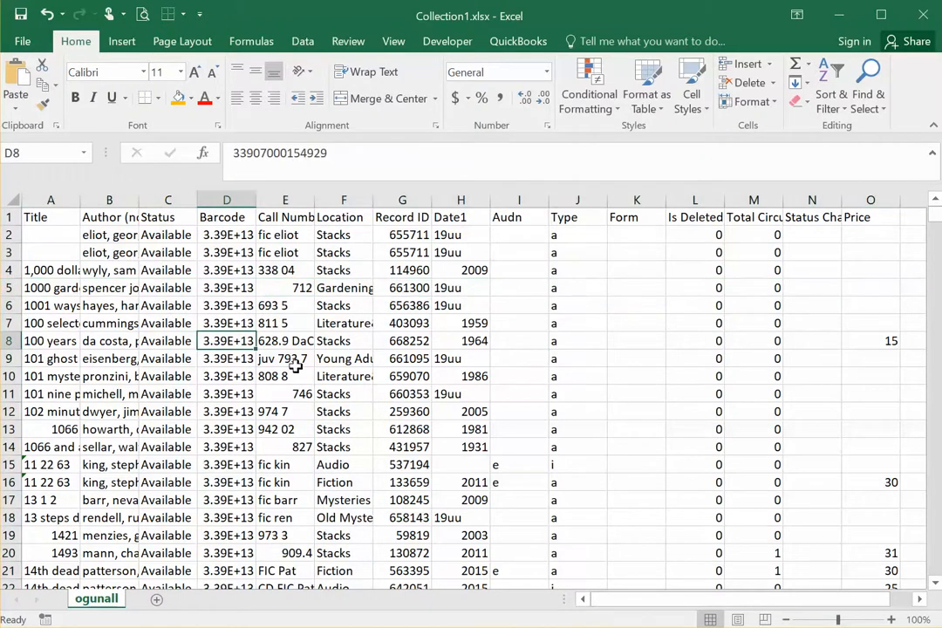
Step: Inspect single cells such as E4 and G7, and select the cell range E4:G9
left_click(278, 269)
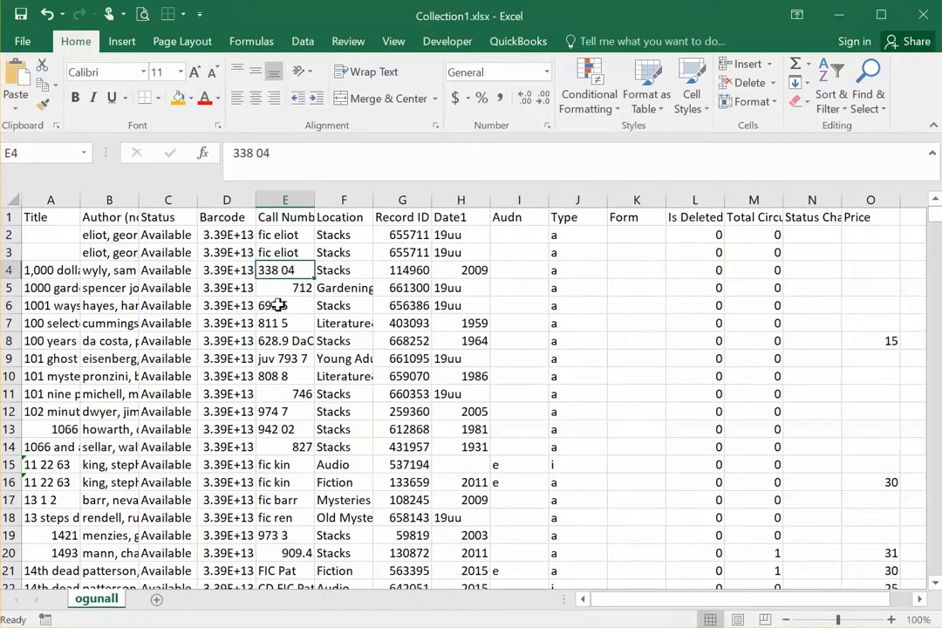
left_click(408, 323)
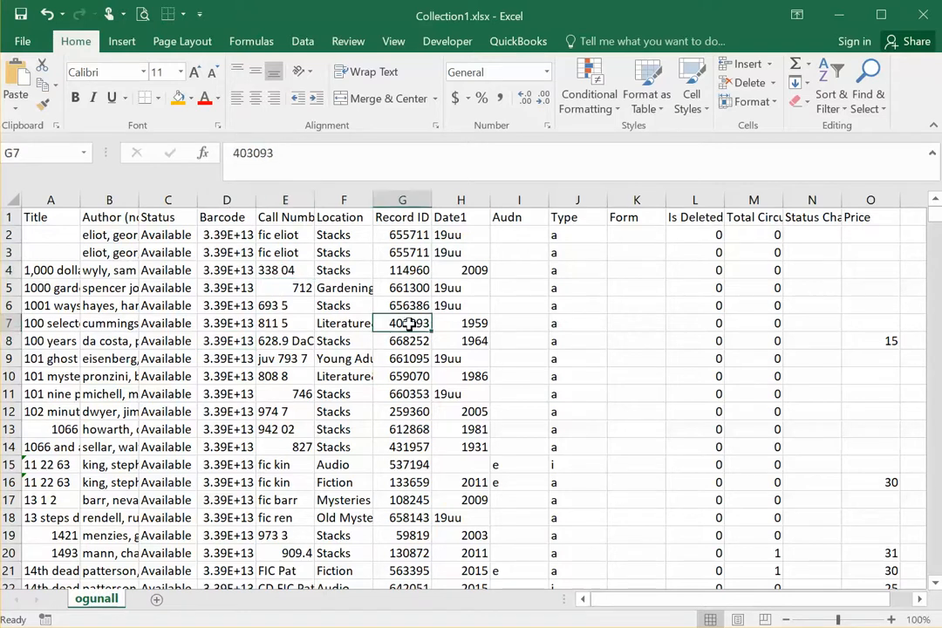
left_click(272, 269)
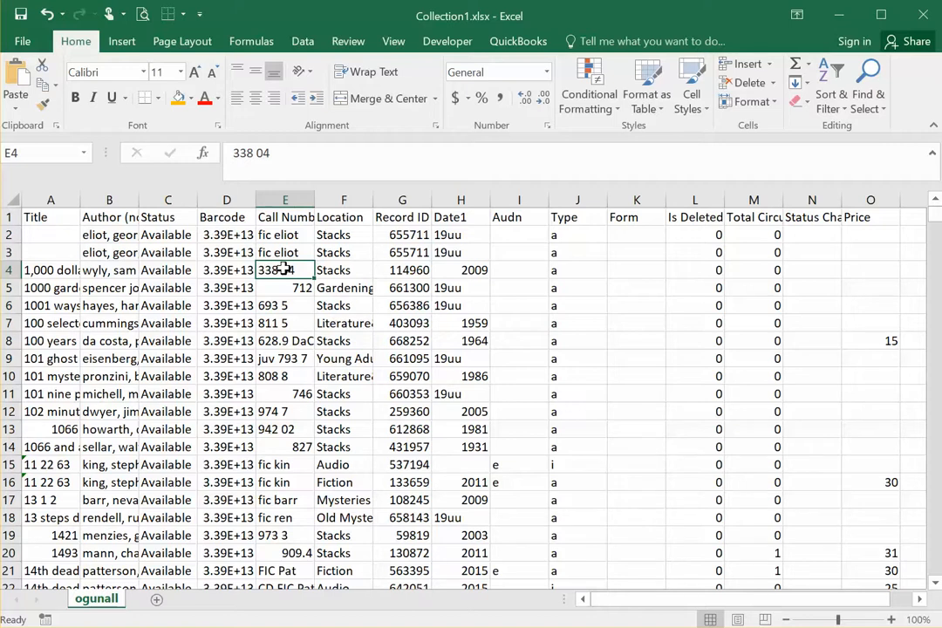
left_click_drag(284, 270, 422, 364)
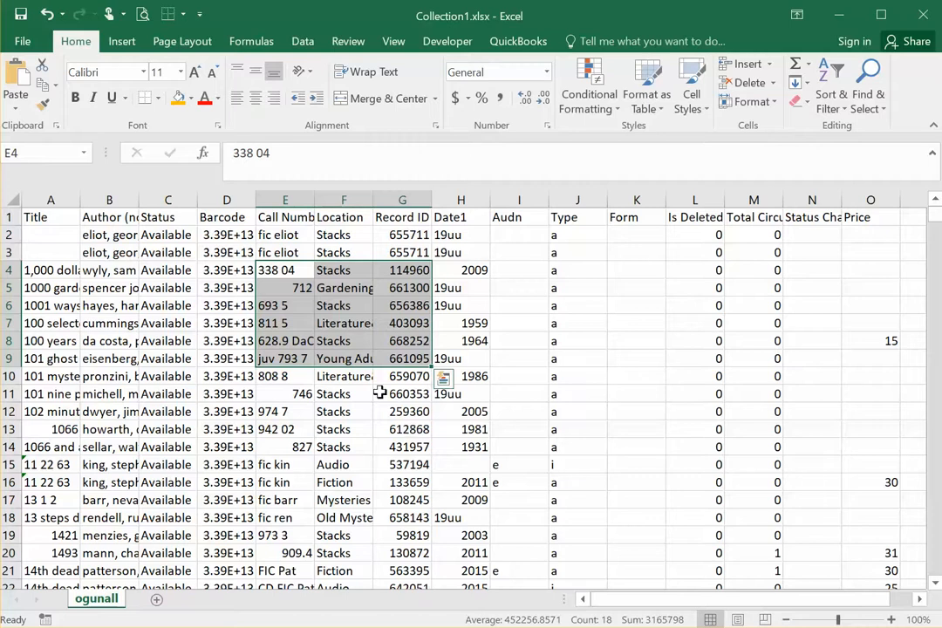
left_click(338, 307)
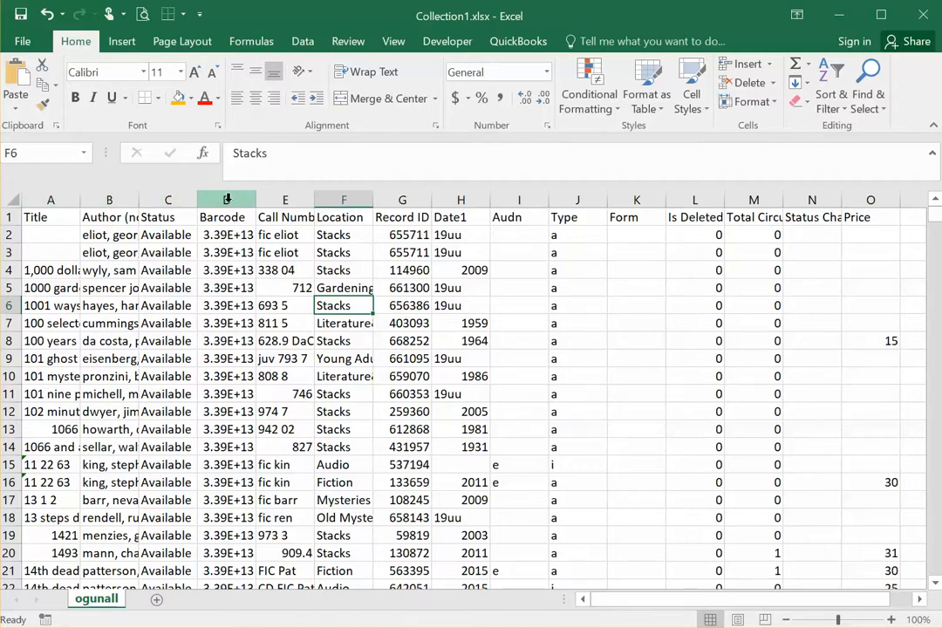
Step: Select the entire Location column and the entire row 5, one at a time
left_click(344, 201)
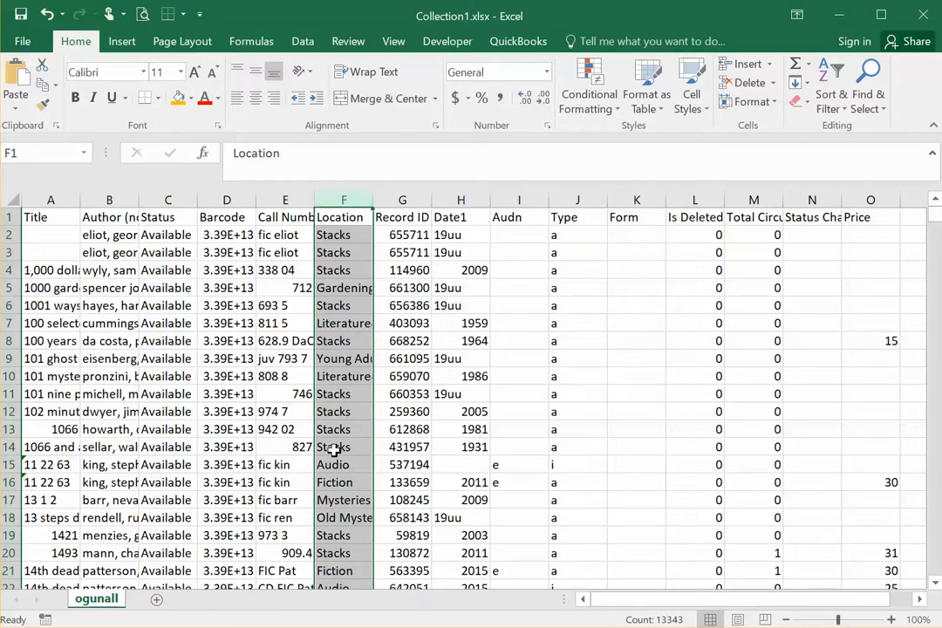
left_click(237, 289)
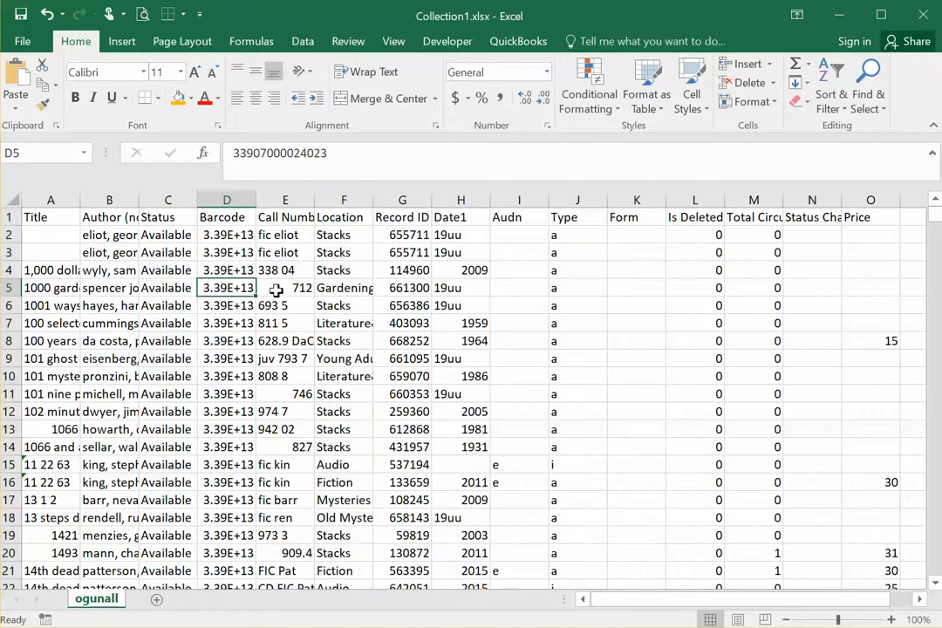
left_click(5, 287)
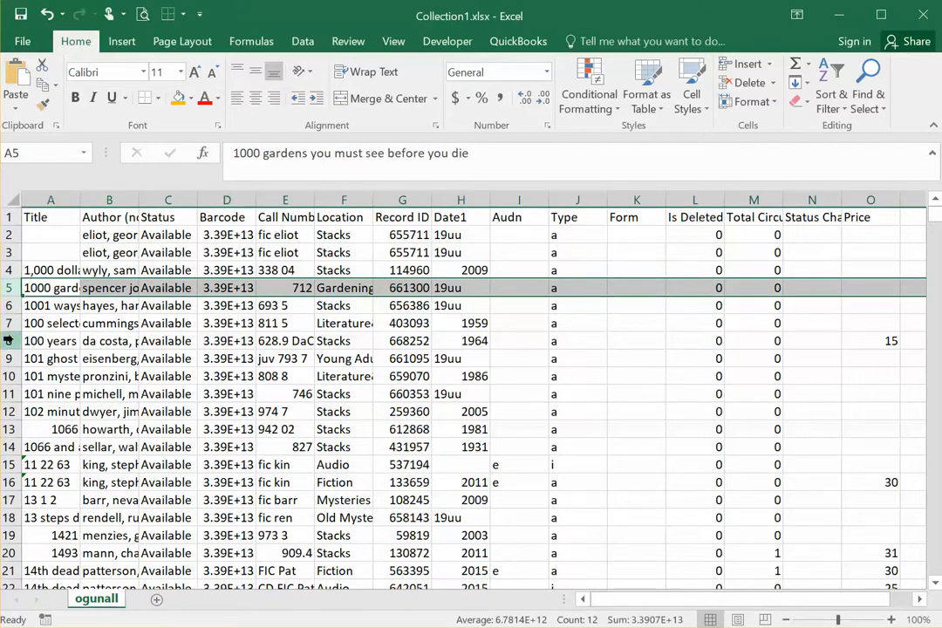
left_click(229, 322)
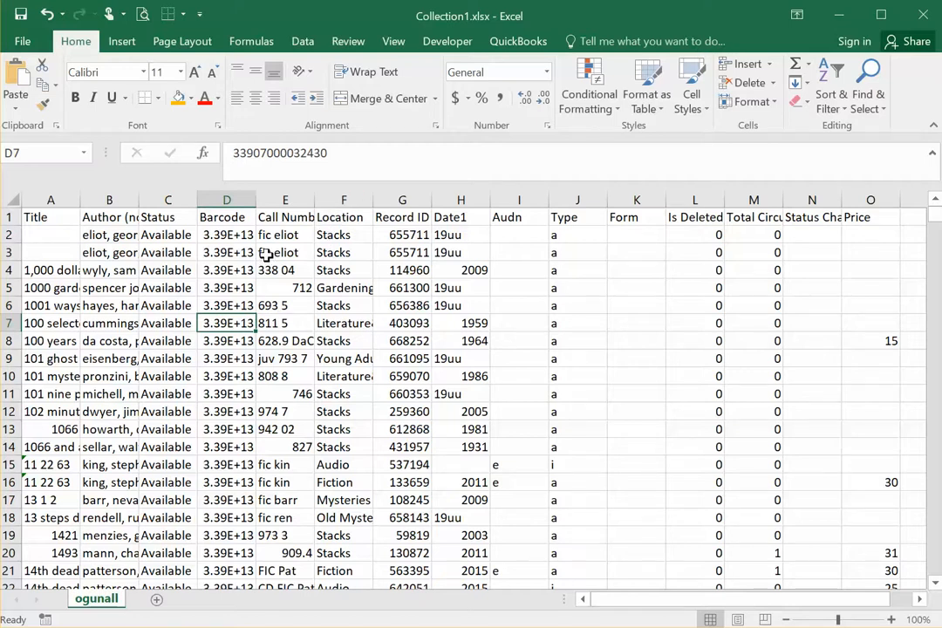
Step: Select the cell range E3:G9, columns F through H, and rows 4 through 9, one at a time
left_click_drag(272, 252, 378, 360)
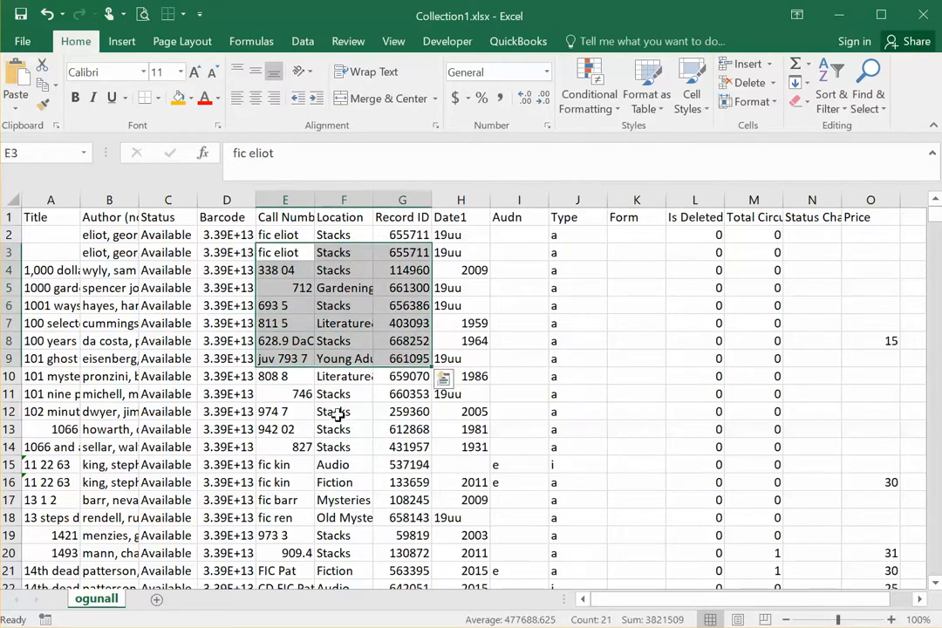
left_click(340, 412)
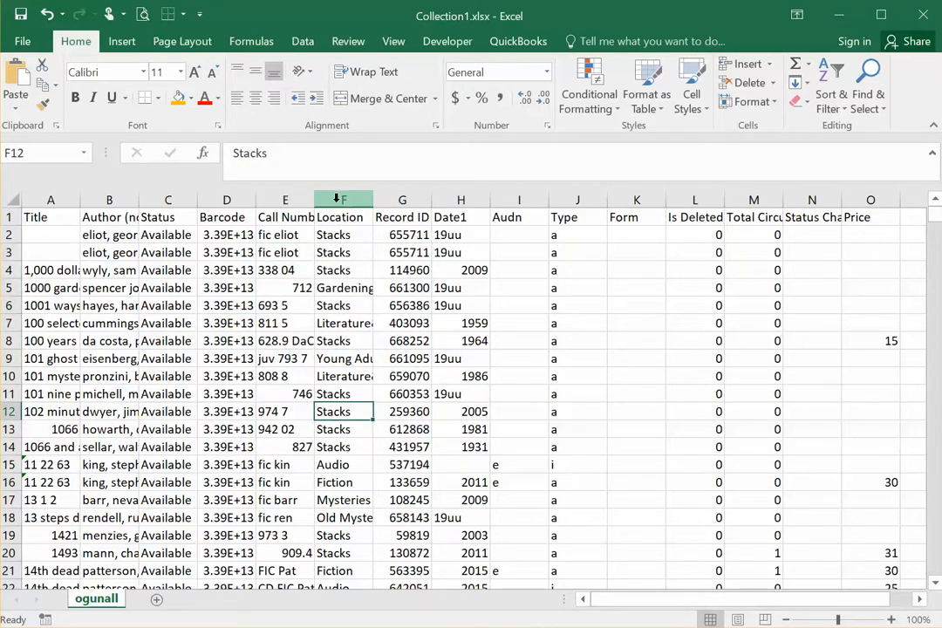
left_click_drag(336, 200, 475, 209)
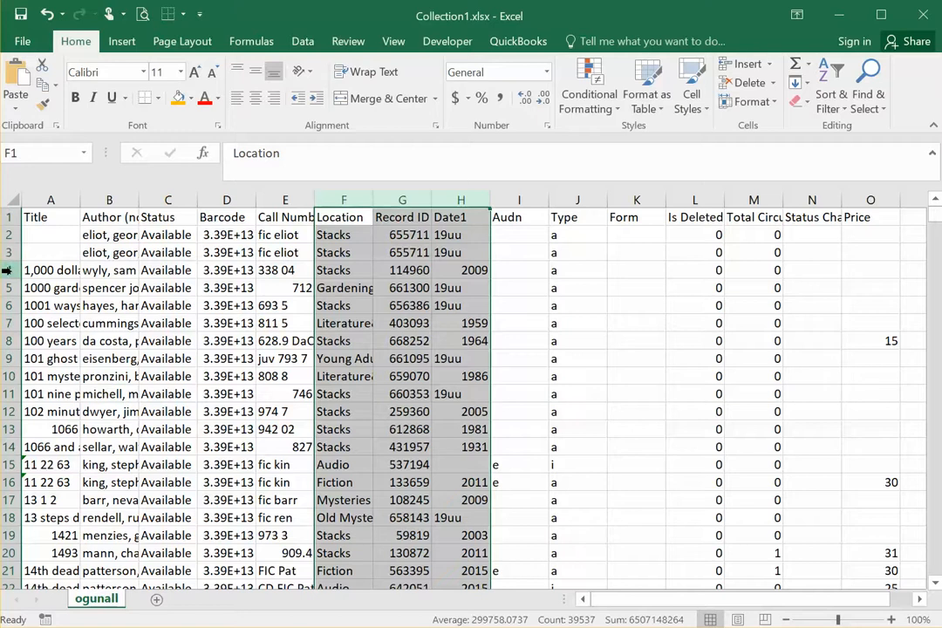
left_click_drag(7, 270, 17, 353)
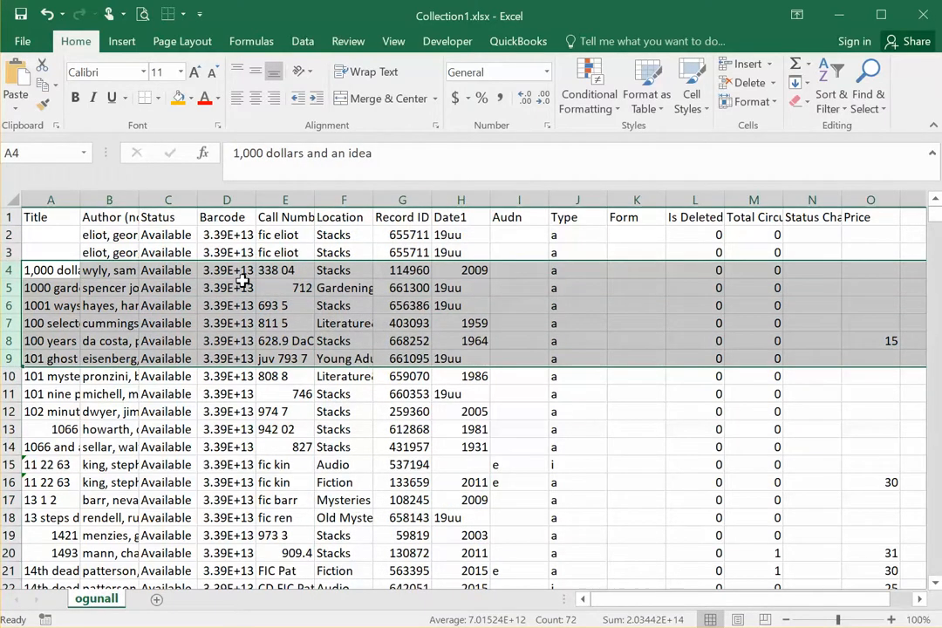
left_click(330, 323)
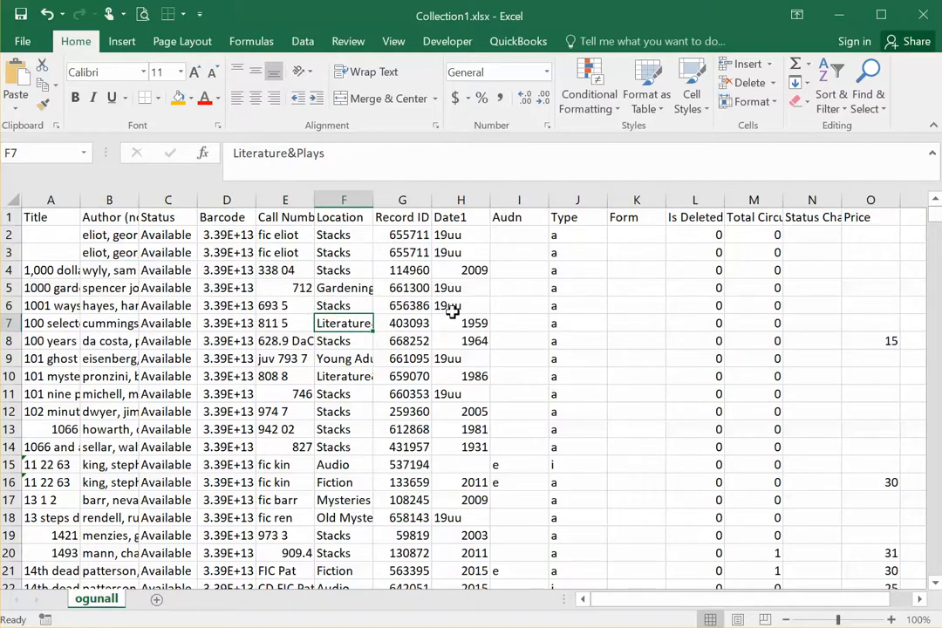
Step: Look through the records and select the header cells A1:O1 to review the column titles
scroll(451, 312, "down", 4)
scroll(374, 357, "up", 4)
left_click_drag(31, 217, 865, 219)
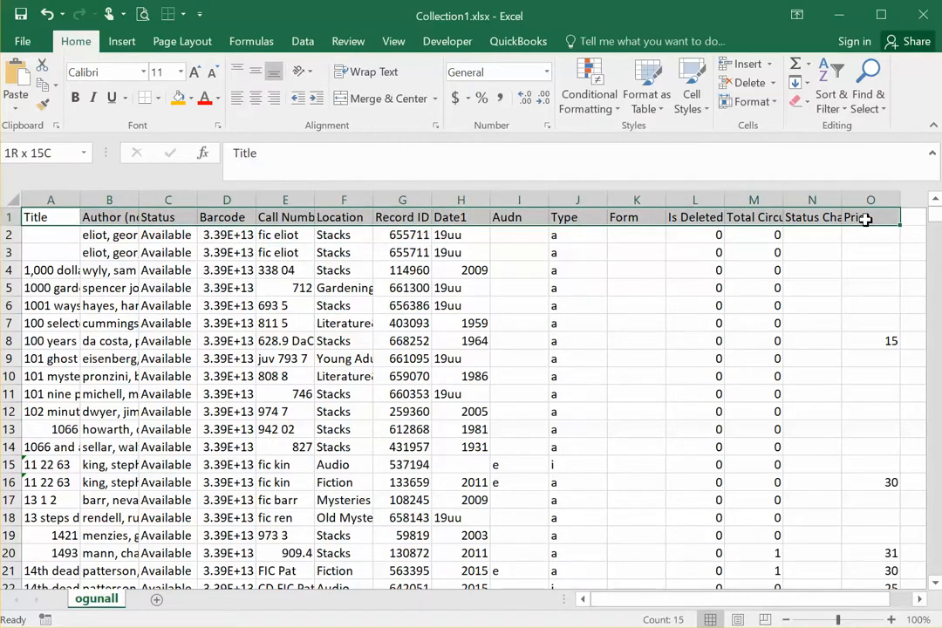
left_click_drag(865, 219, 865, 220)
left_click(214, 287)
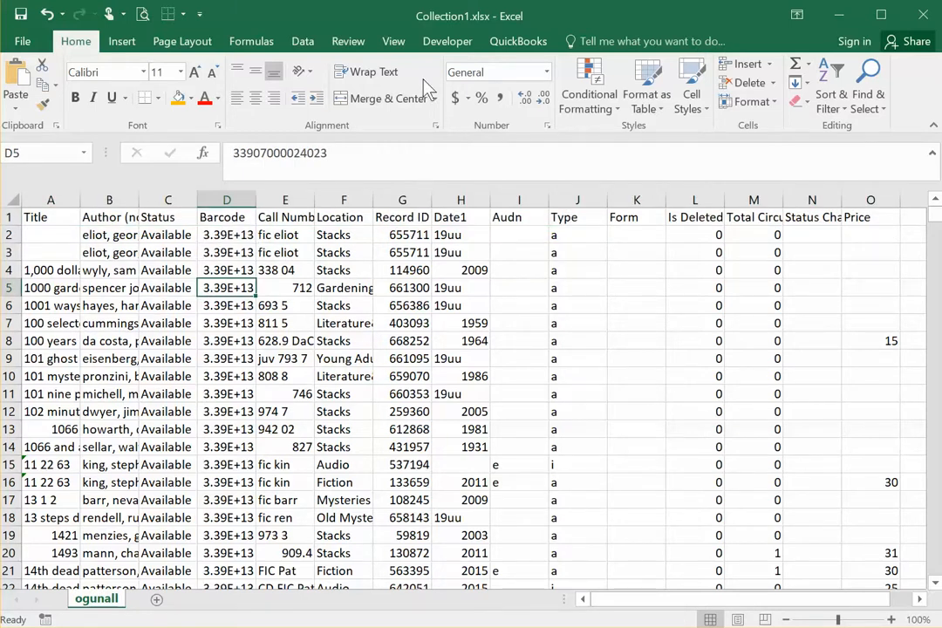
Step: Freeze the top row of the worksheet so the column headers stay in view
left_click(394, 46)
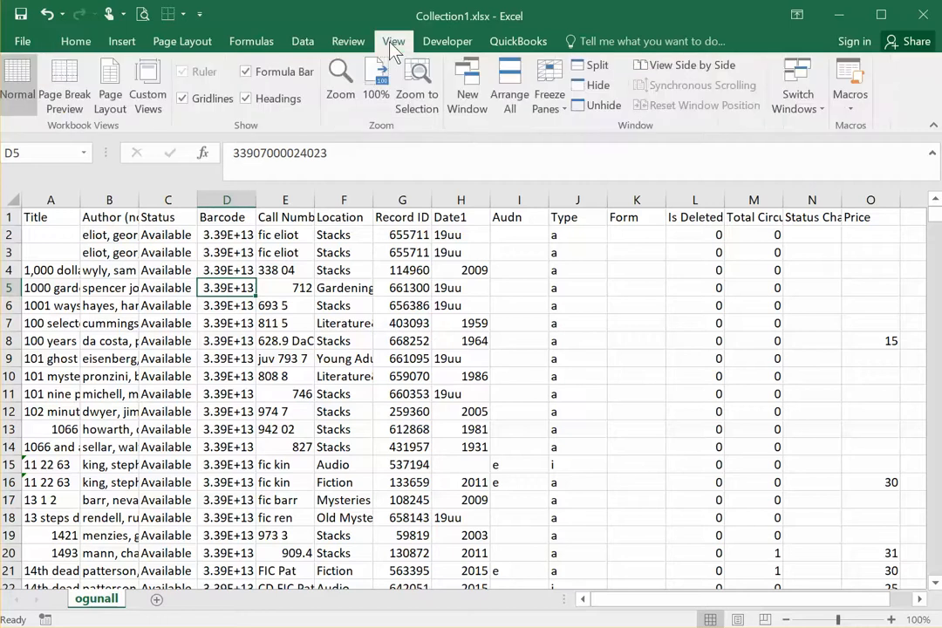
left_click(547, 87)
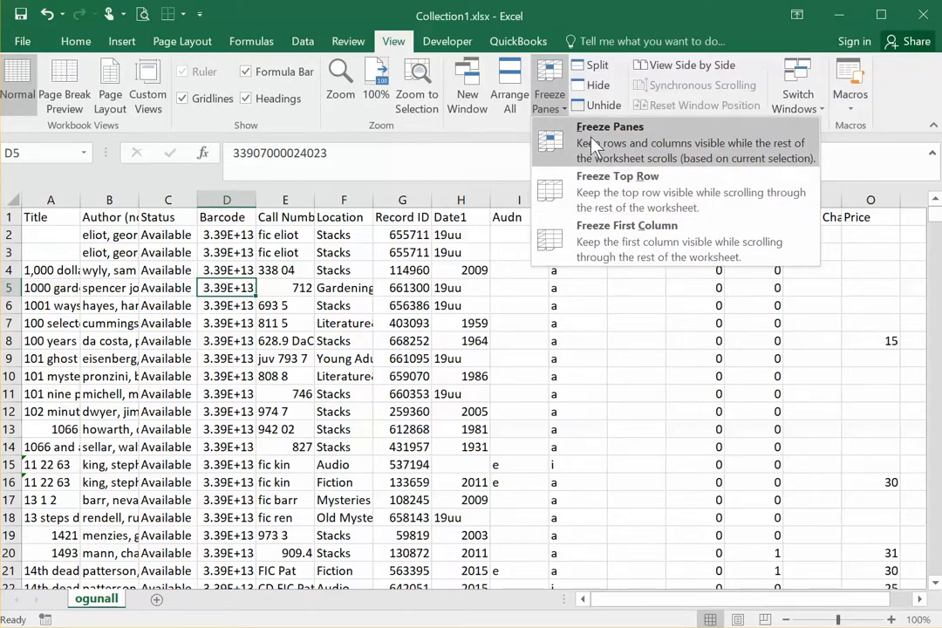
left_click(605, 191)
key("Right")
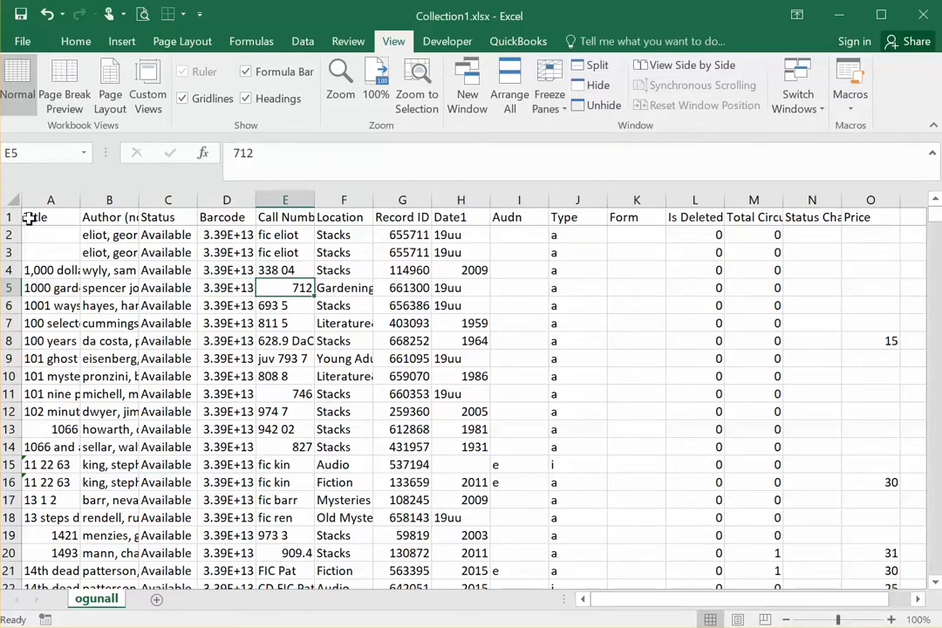
Step: Fill the header cells A1:O1 with the orange fill color
left_click_drag(30, 216, 866, 219)
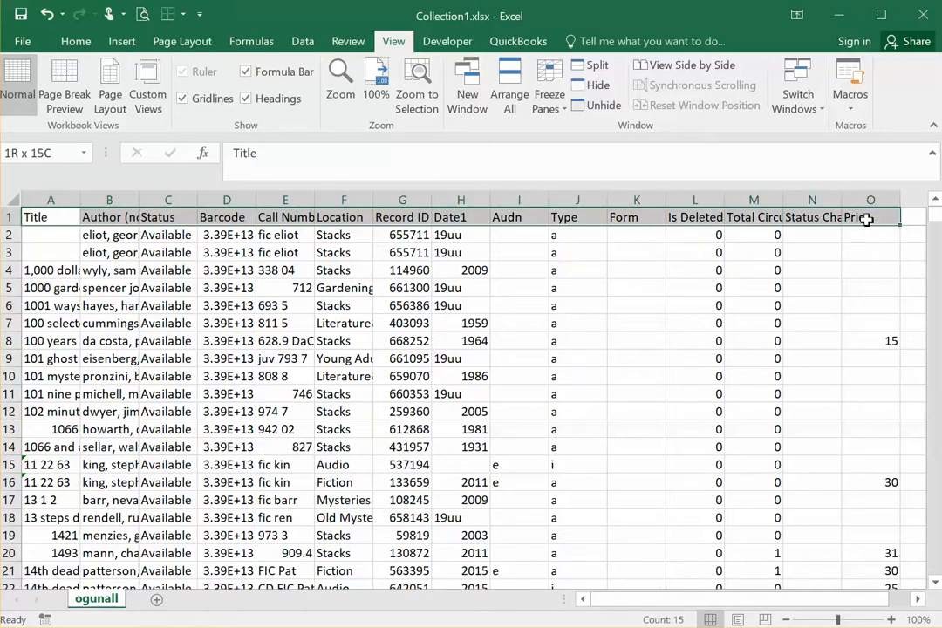
left_click_drag(867, 219, 866, 219)
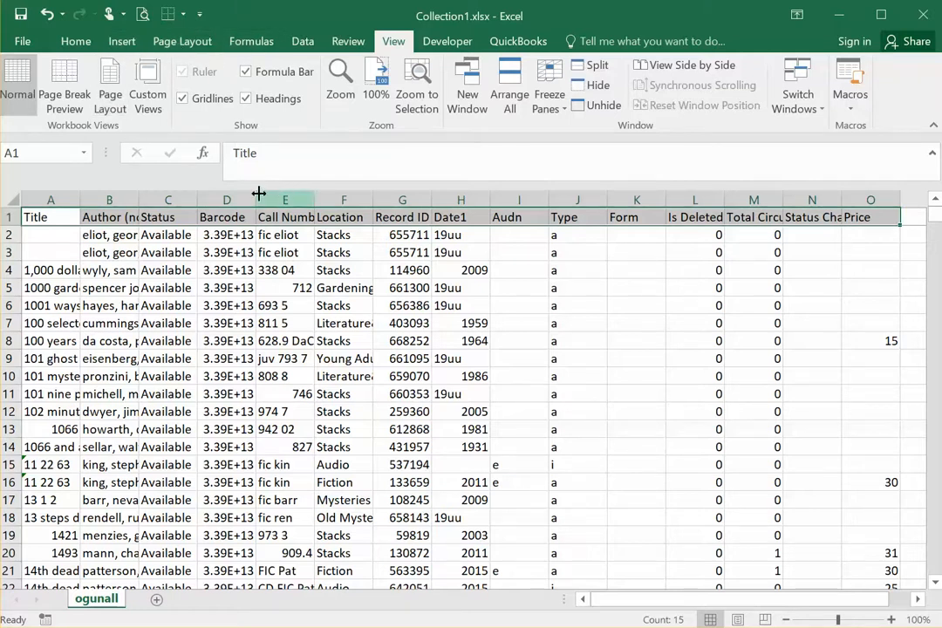
left_click(61, 35)
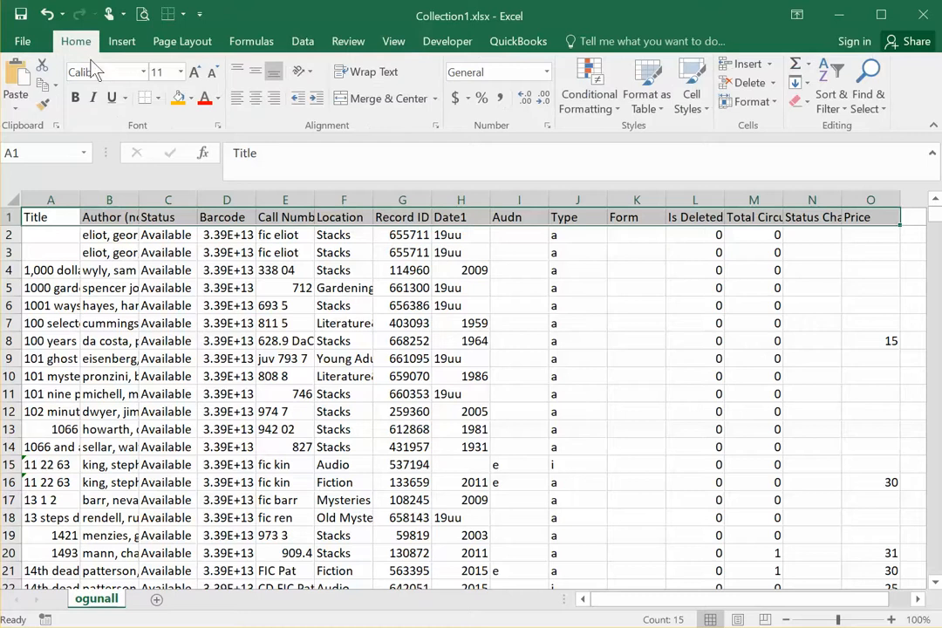
left_click(178, 98)
left_click(225, 252)
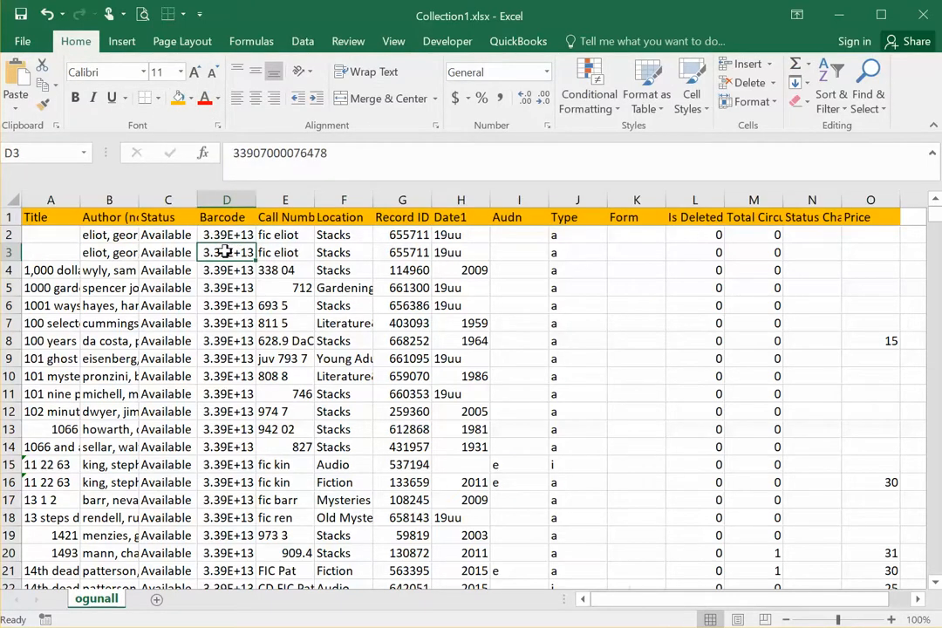
Step: Scroll down through the records and back to the start to check the frozen header row
scroll(311, 278, "down", 2)
scroll(311, 284, "down", 11)
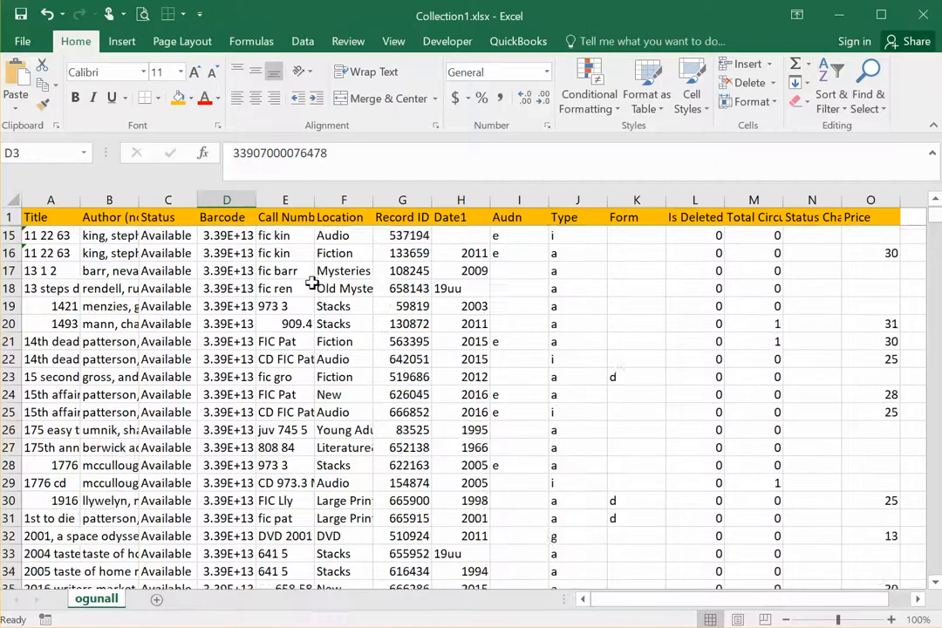
scroll(311, 283, "up", 2)
scroll(311, 283, "up", 10)
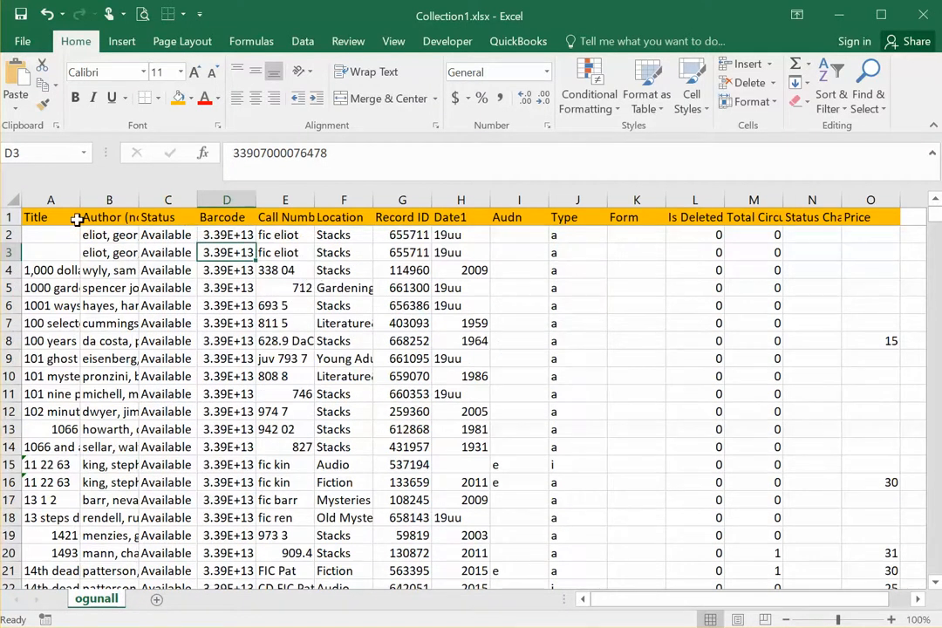
Step: Inspect the contents of Status cell C8, Author cell B6 and Title cell A4
left_click(167, 343)
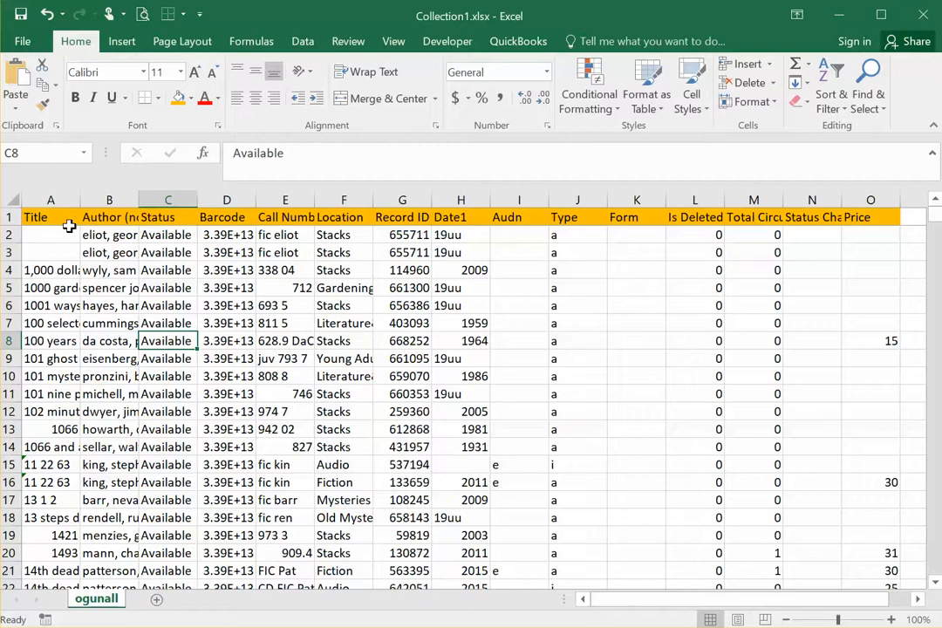
left_click(104, 305)
left_click(40, 269)
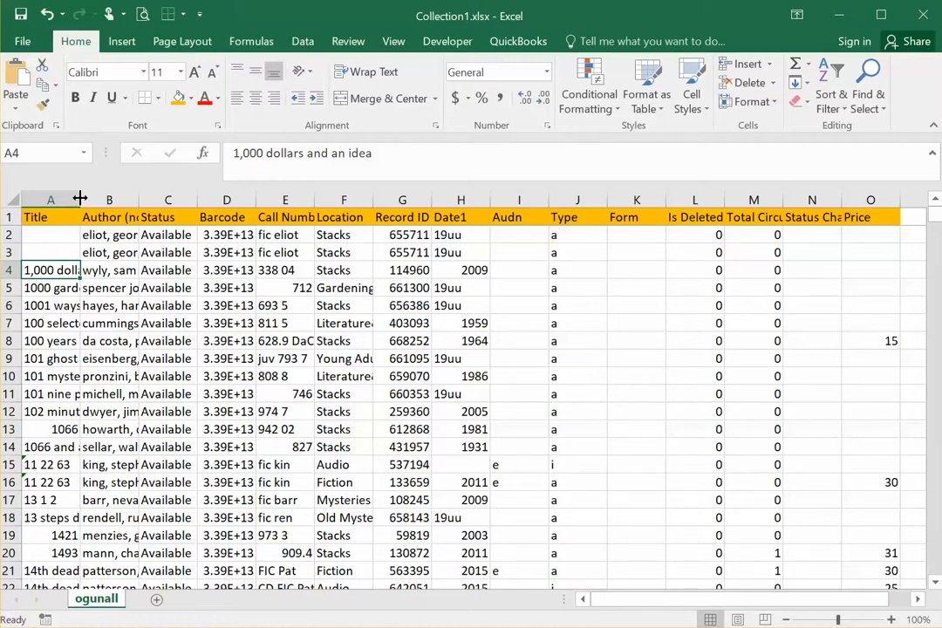
Step: Widen the Title and Author (normalized) columns to show more text, and make row 4 slightly taller than the other rows
mouse_move(80, 199)
left_mouse_down()
mouse_move(167, 195)
mouse_move(84, 201)
left_mouse_up()
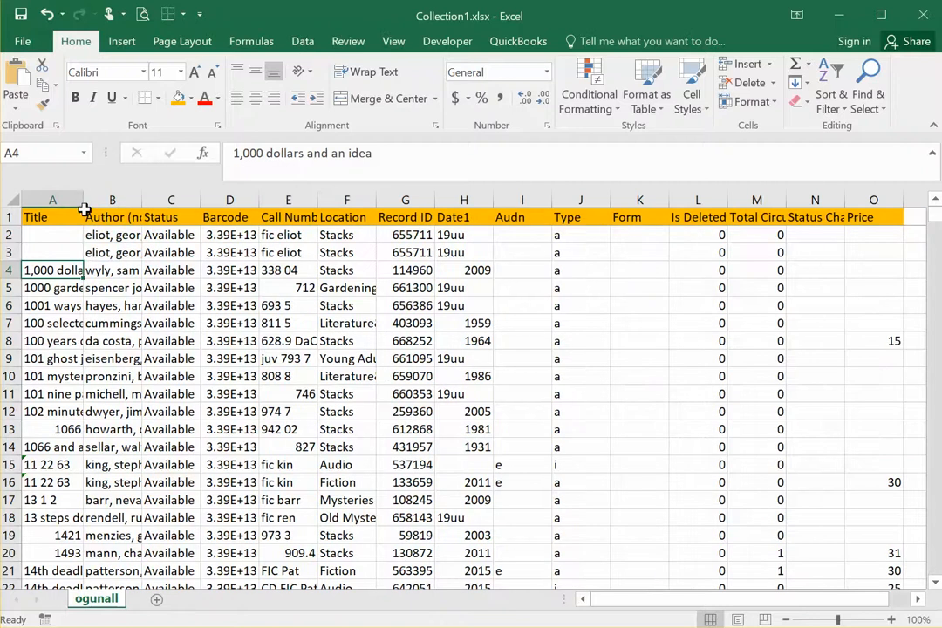
left_click(112, 269)
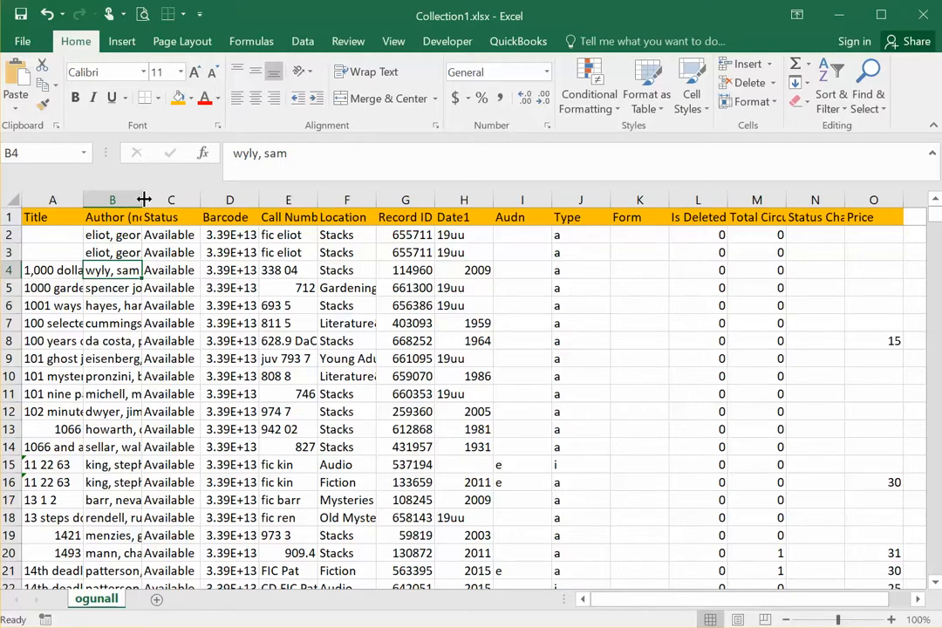
double_click(142, 197)
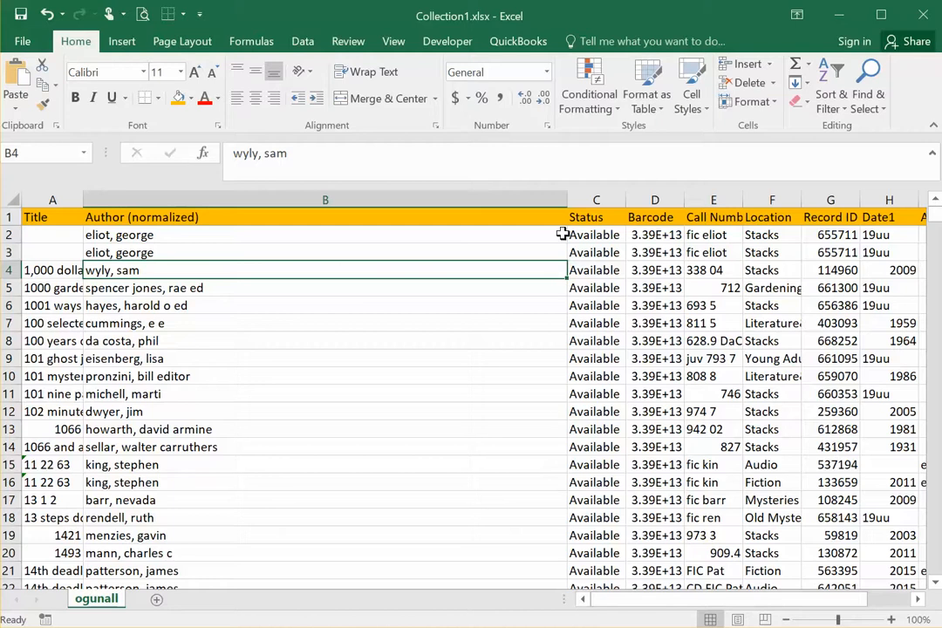
left_click_drag(566, 201, 210, 202)
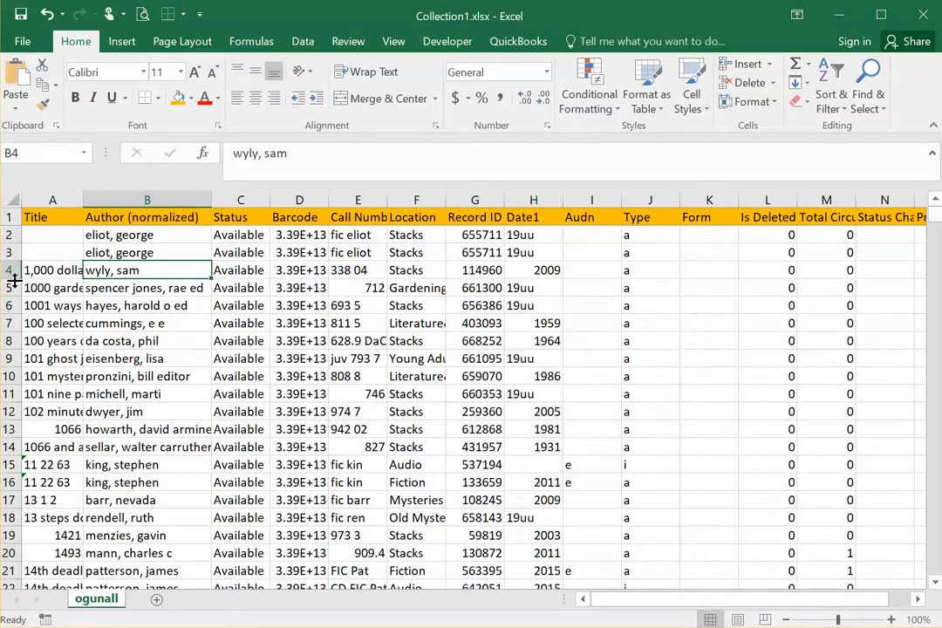
left_click_drag(13, 279, 12, 300)
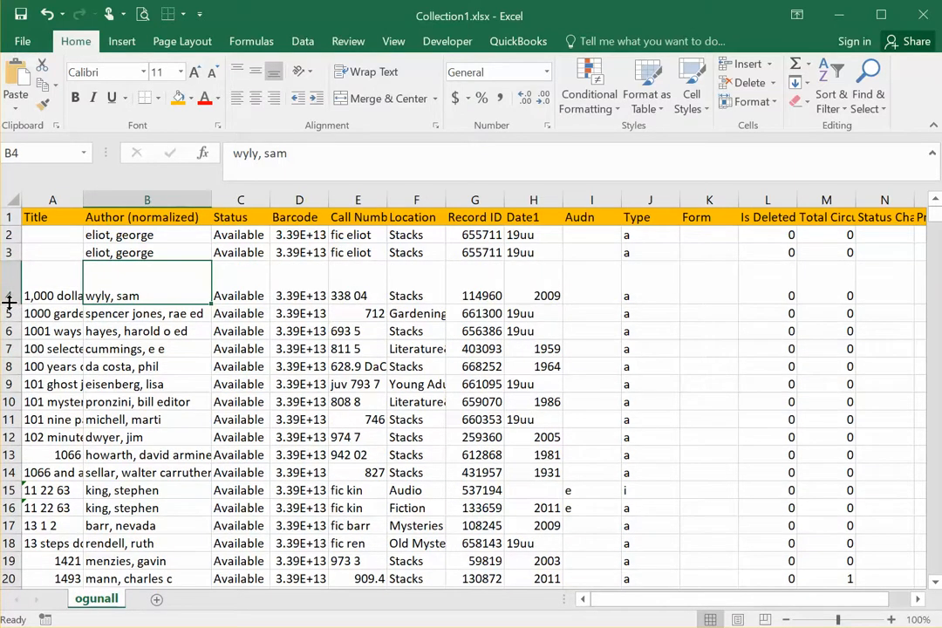
left_click_drag(10, 301, 15, 285)
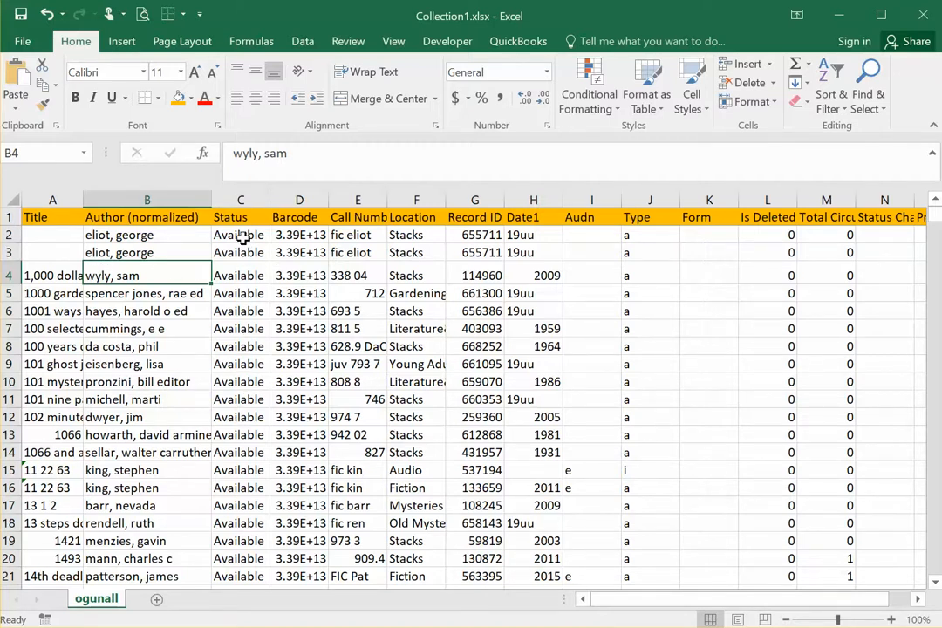
Step: Hide the Status column (column C)
left_click(241, 199)
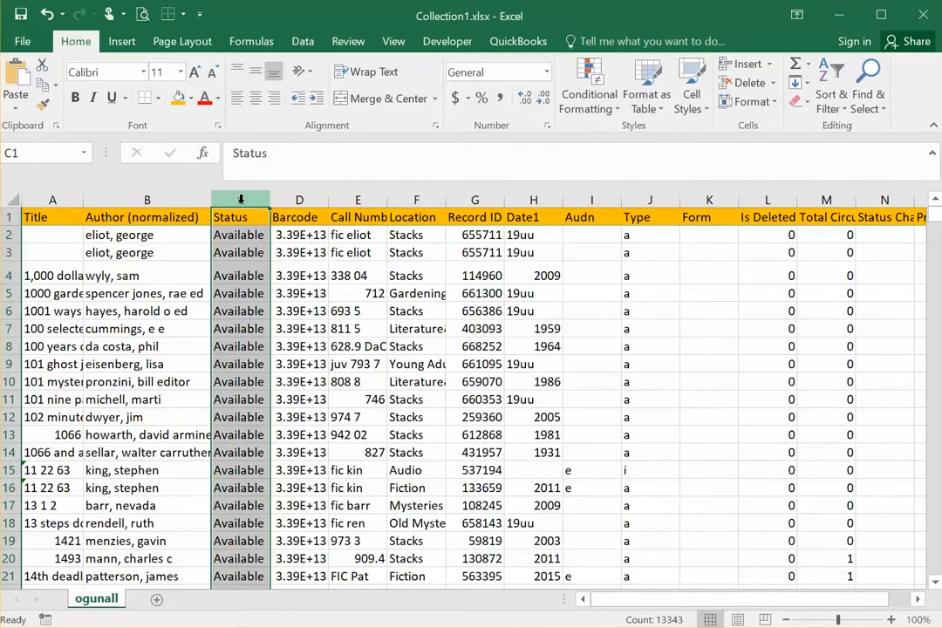
right_click(241, 199)
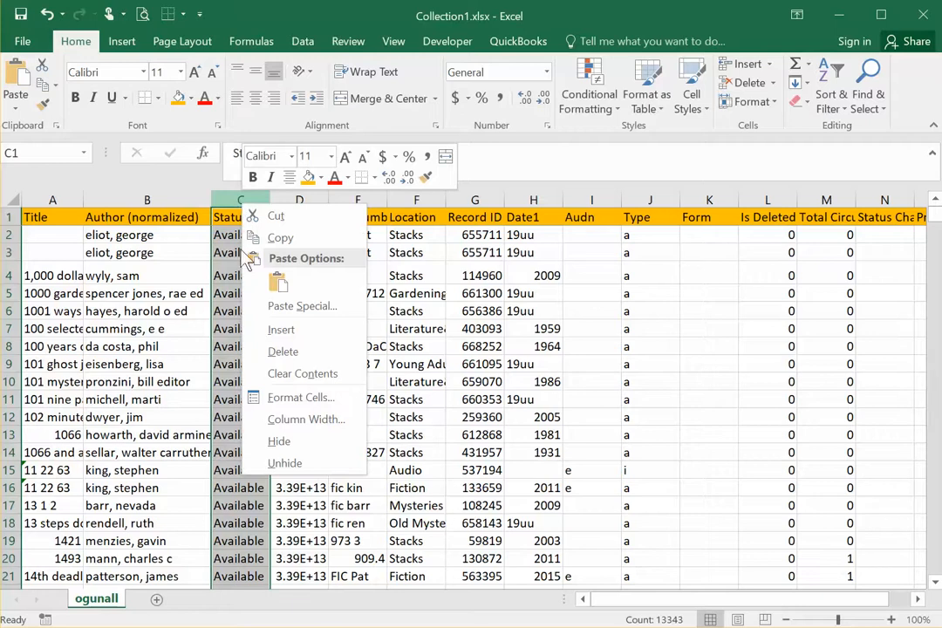
left_click(279, 443)
left_click(181, 294)
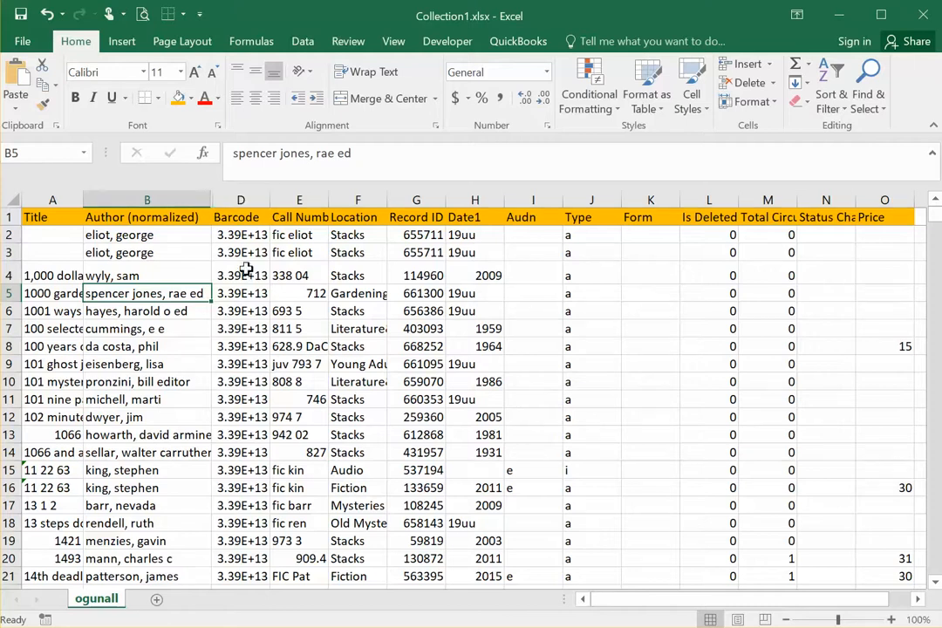
Step: Unhide the Status column between the Author and Barcode columns
left_click_drag(238, 200, 182, 209)
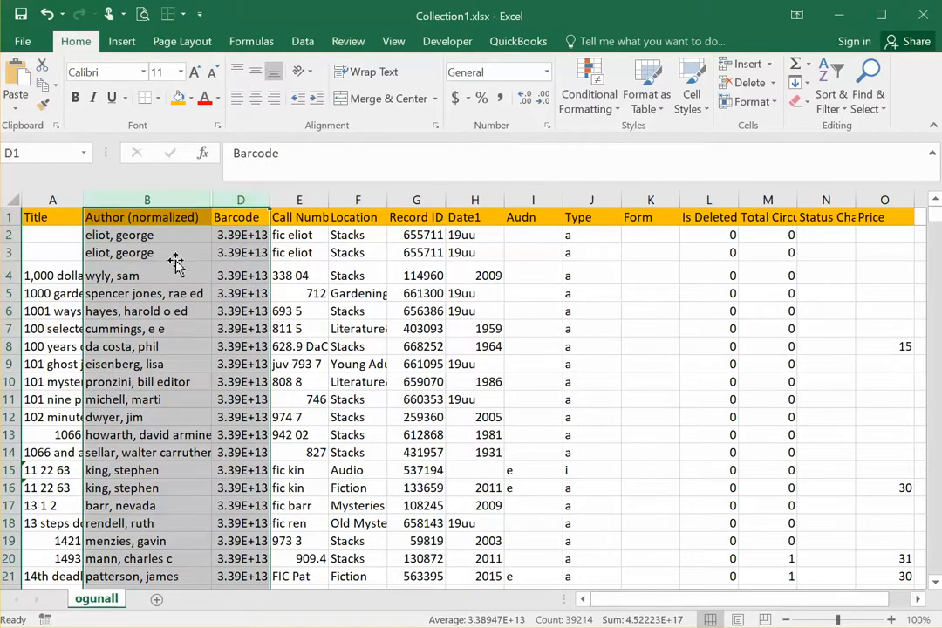
right_click(179, 272)
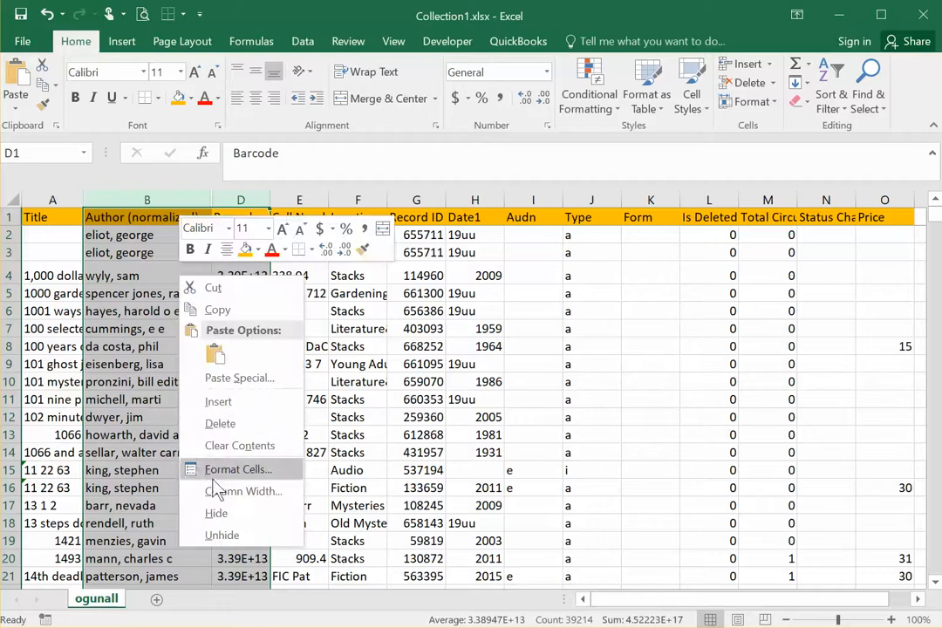
left_click(221, 535)
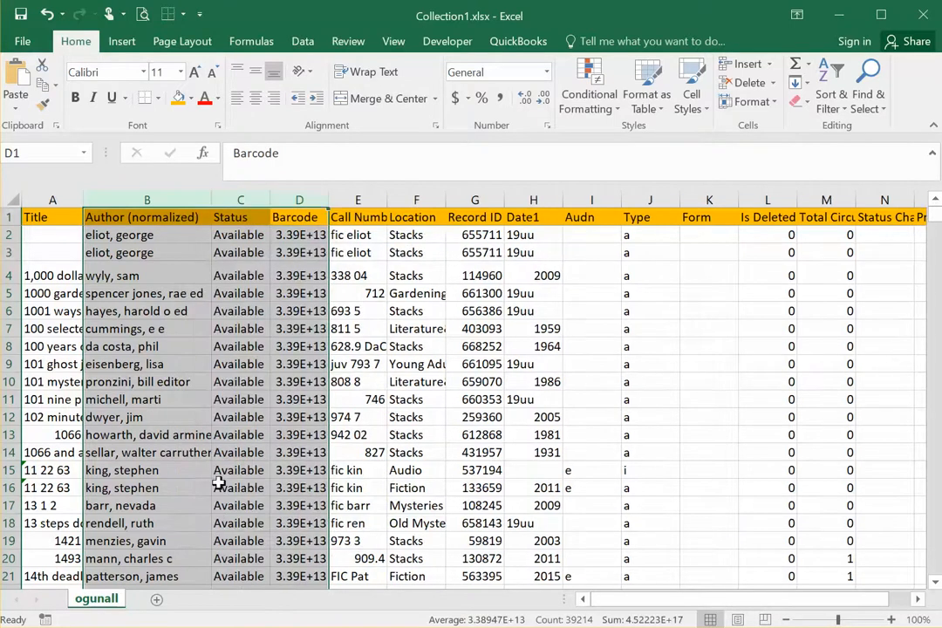
left_click(225, 325)
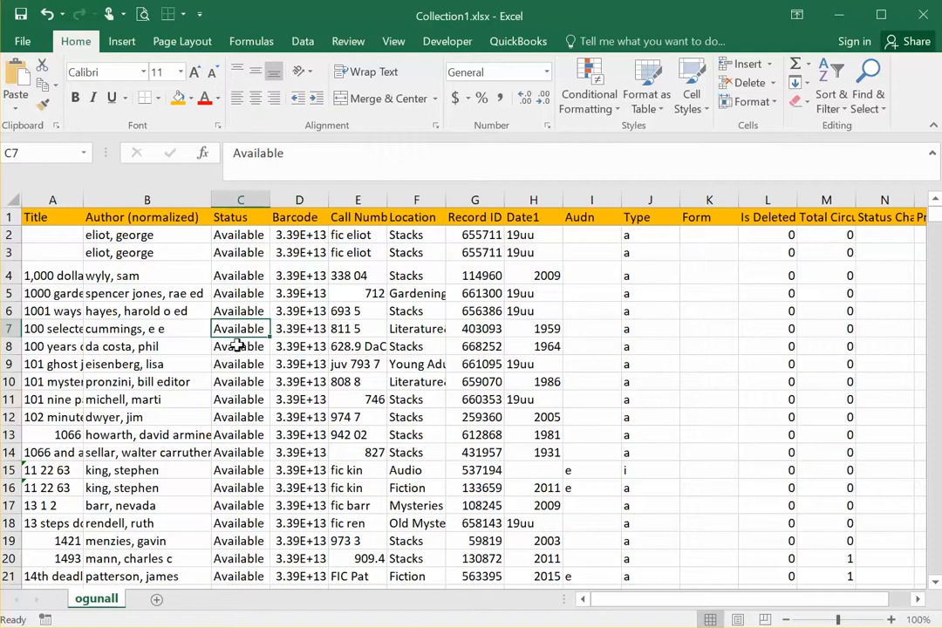
Step: Widen the Title column further so more of each title can be read
left_click(303, 329)
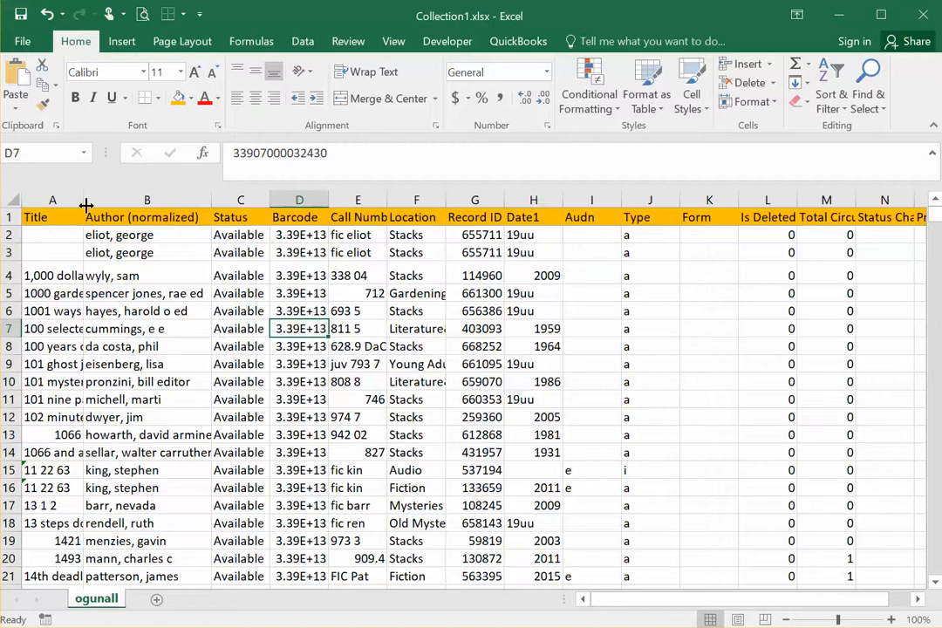
left_click_drag(86, 205, 125, 205)
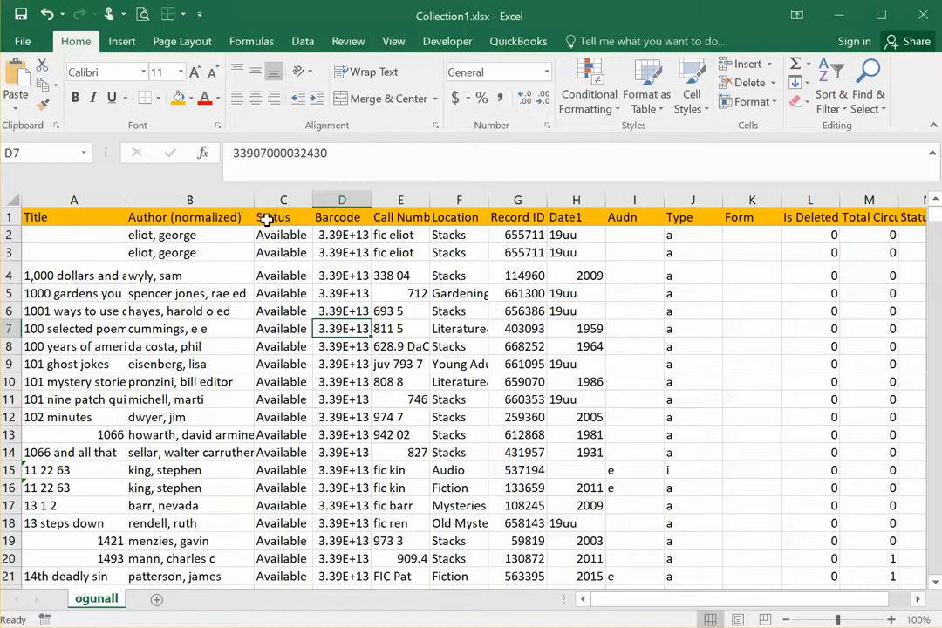
Step: Sort the list by Author (normalized) on values from A to Z, treating the first row as headers
left_click(181, 326)
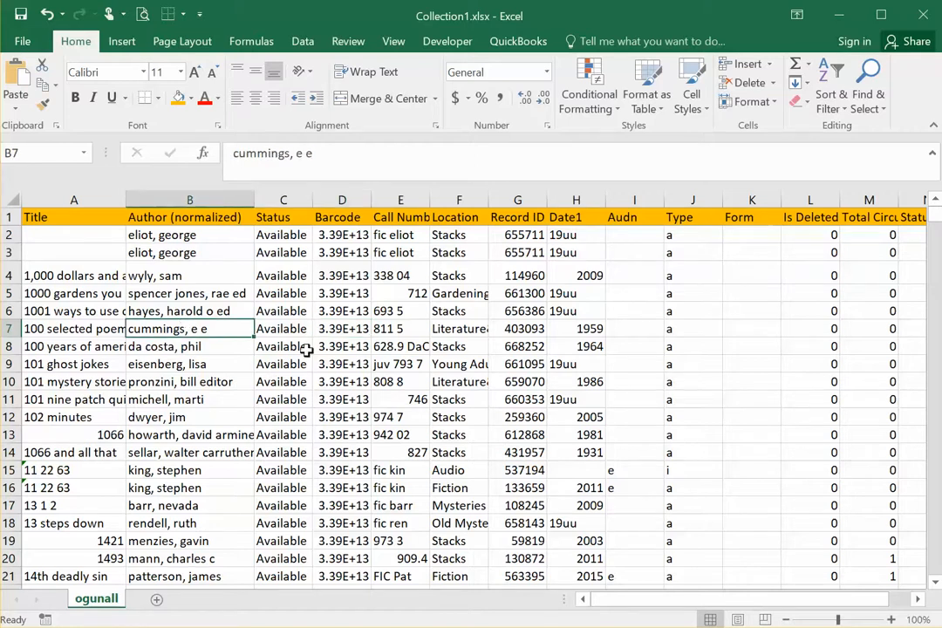
left_click(199, 310)
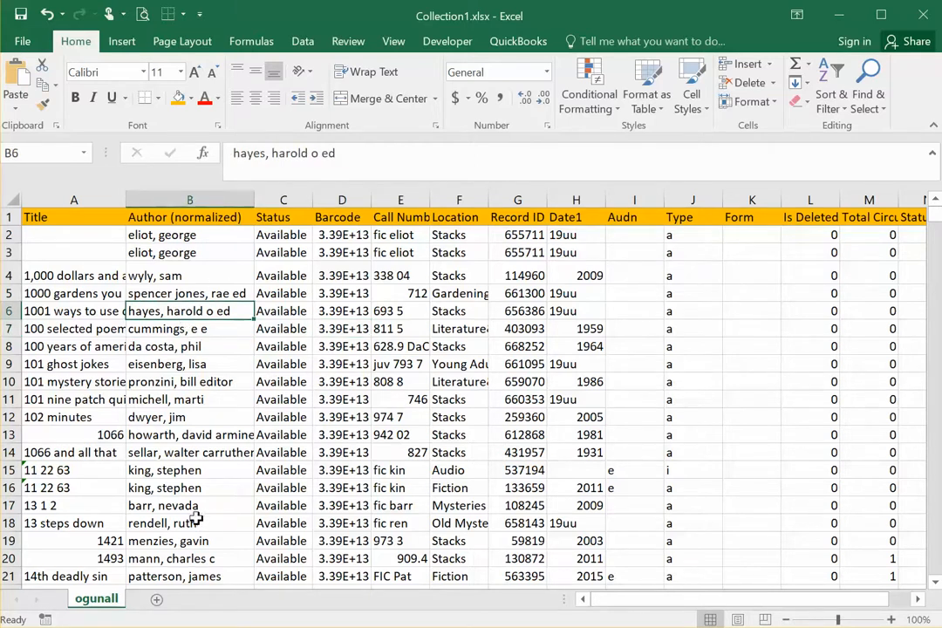
scroll(211, 419, "down", 8)
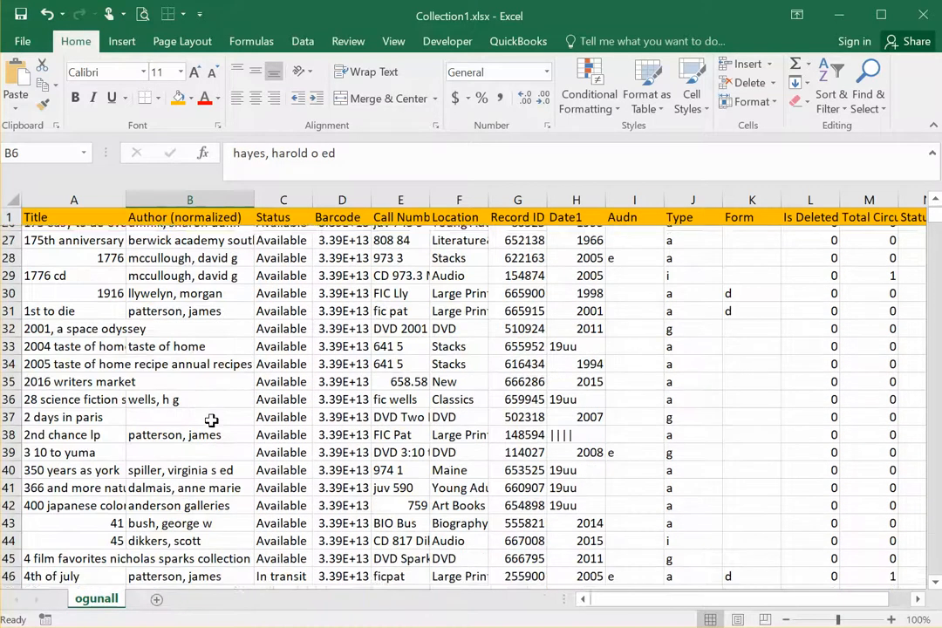
scroll(211, 419, "down", 3)
scroll(210, 401, "up", 11)
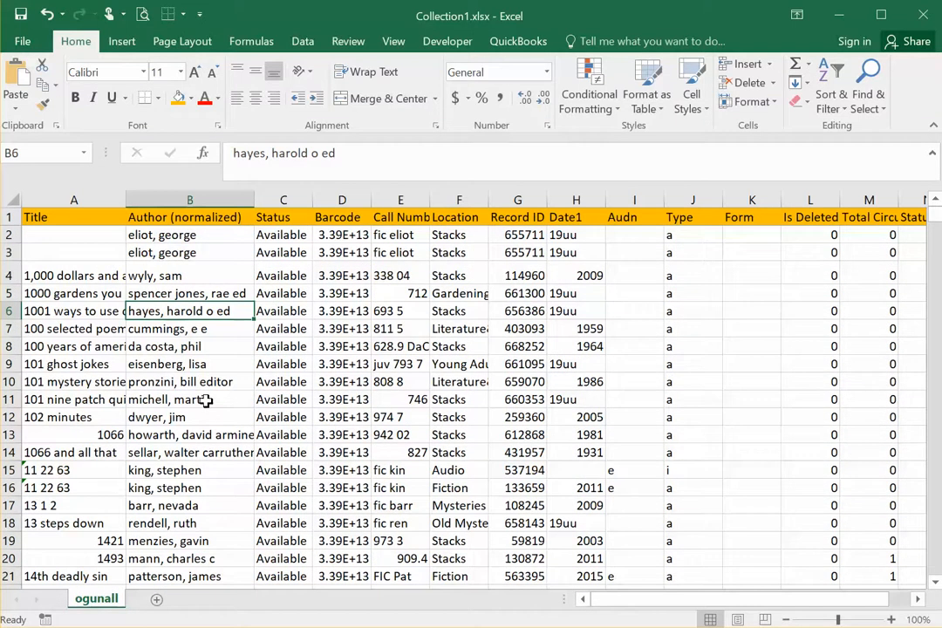
left_click(305, 42)
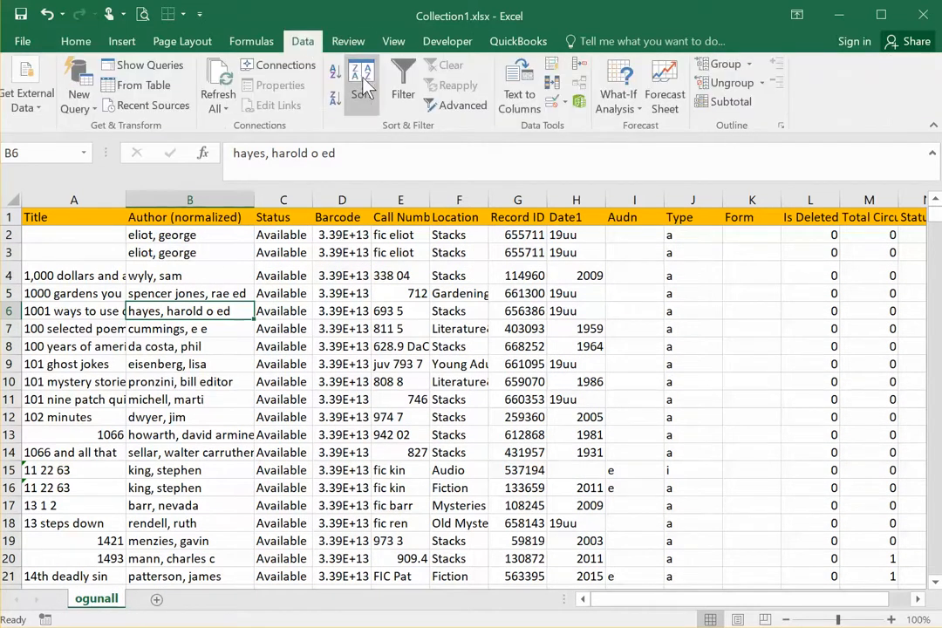
left_click(363, 80)
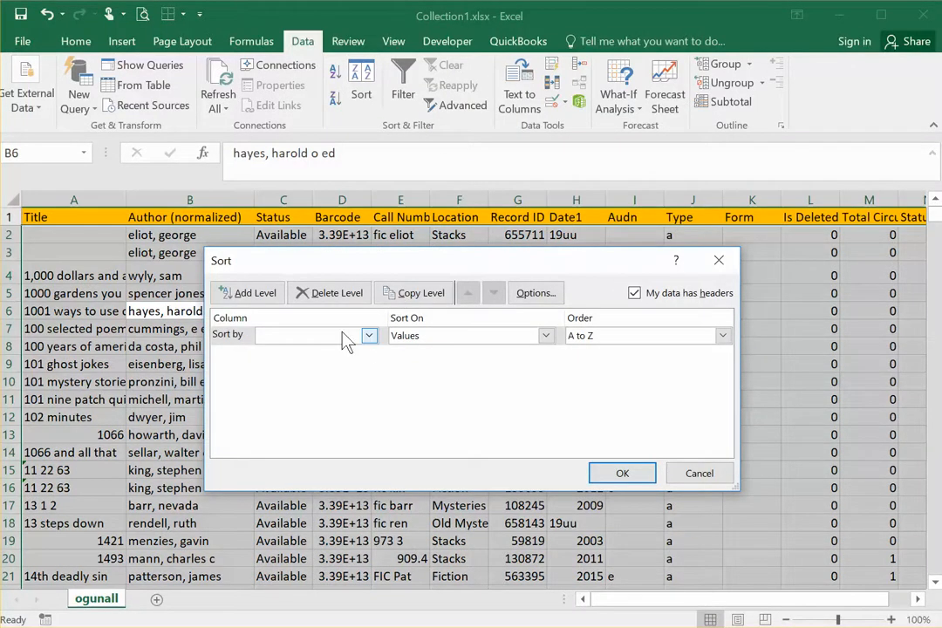
left_click(369, 337)
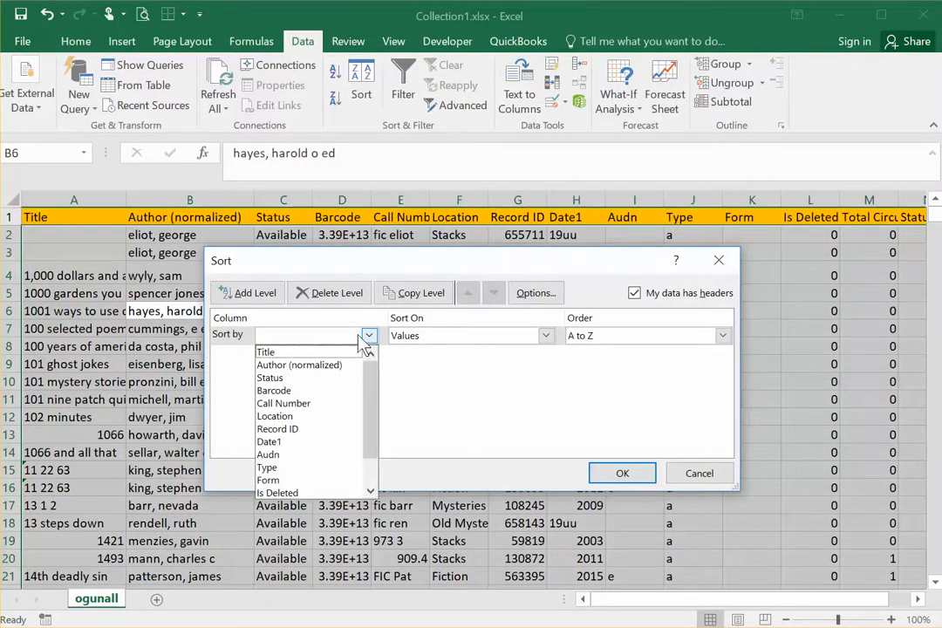
left_click(273, 367)
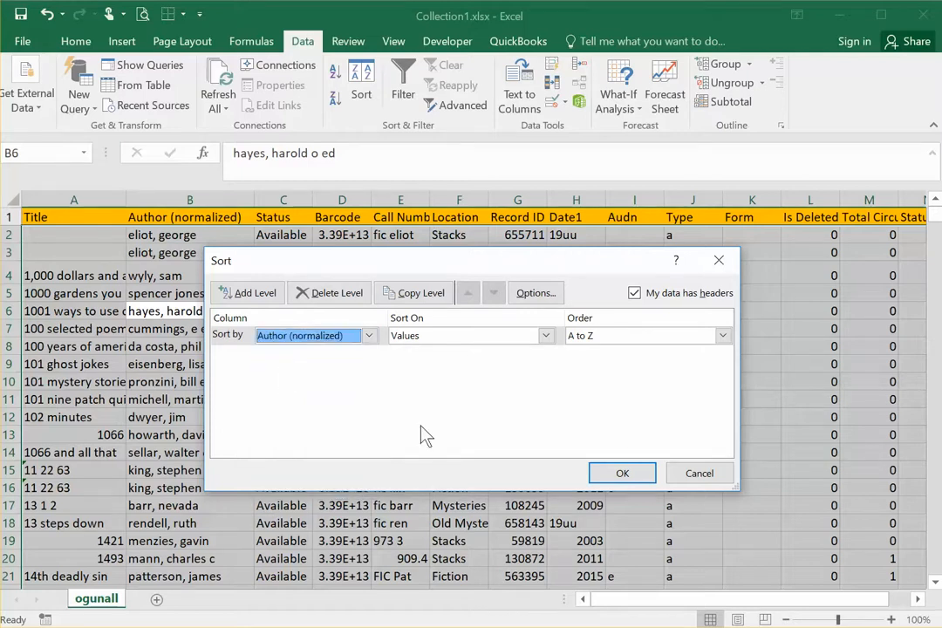
left_click(618, 473)
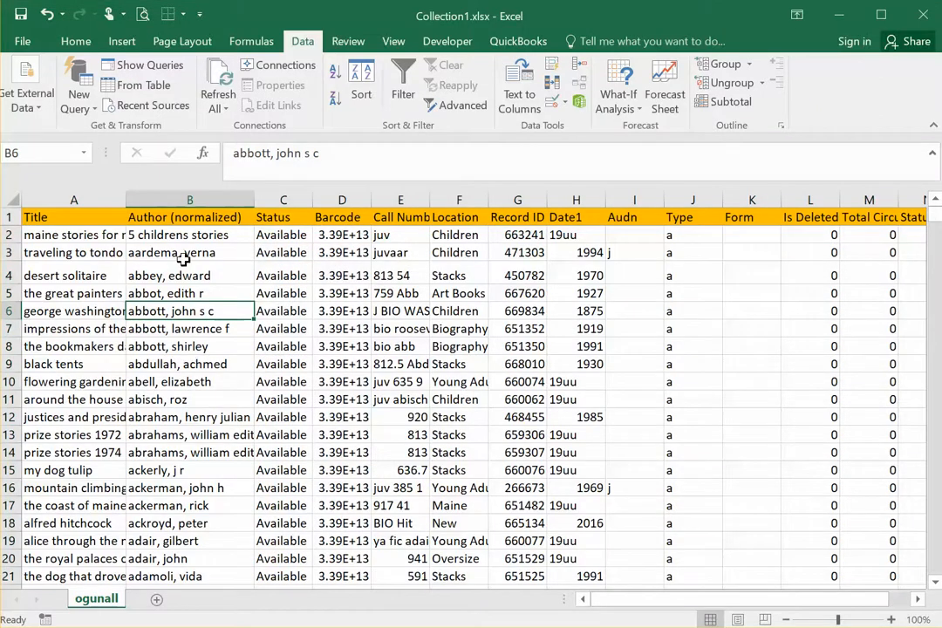
Step: Add Title as a second sort level, A to Z, below Author (normalized), and sort anything that looks like a number as a number
scroll(150, 394, "down", 3)
scroll(178, 467, "up", 3)
scroll(155, 332, "down", 4)
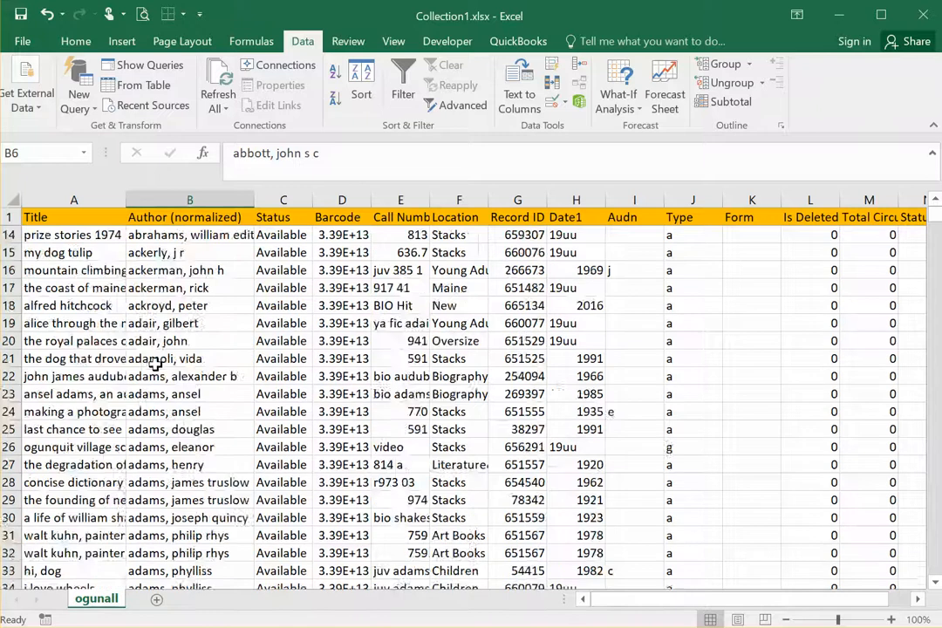
scroll(159, 353, "up", 4)
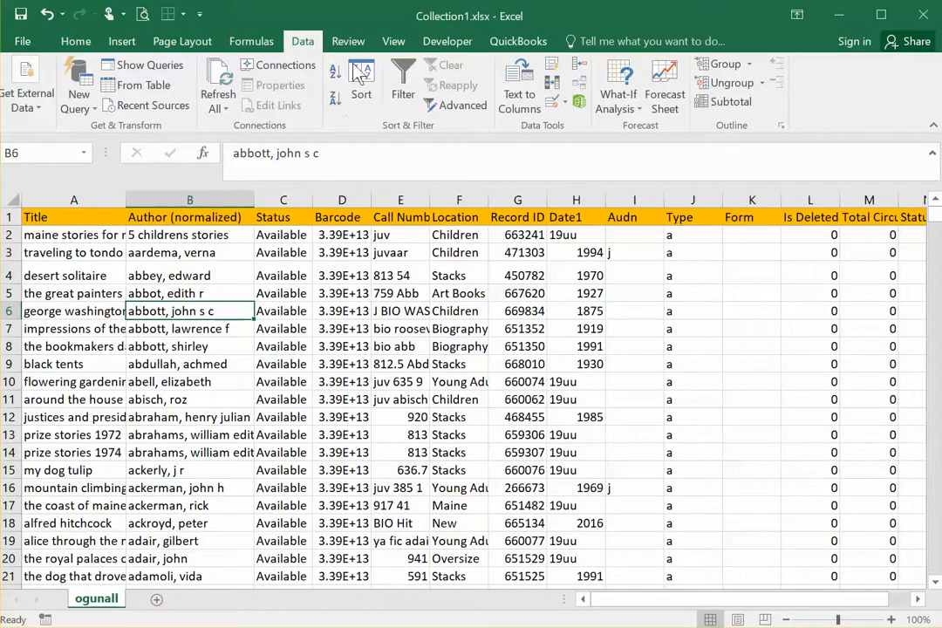
left_click(365, 87)
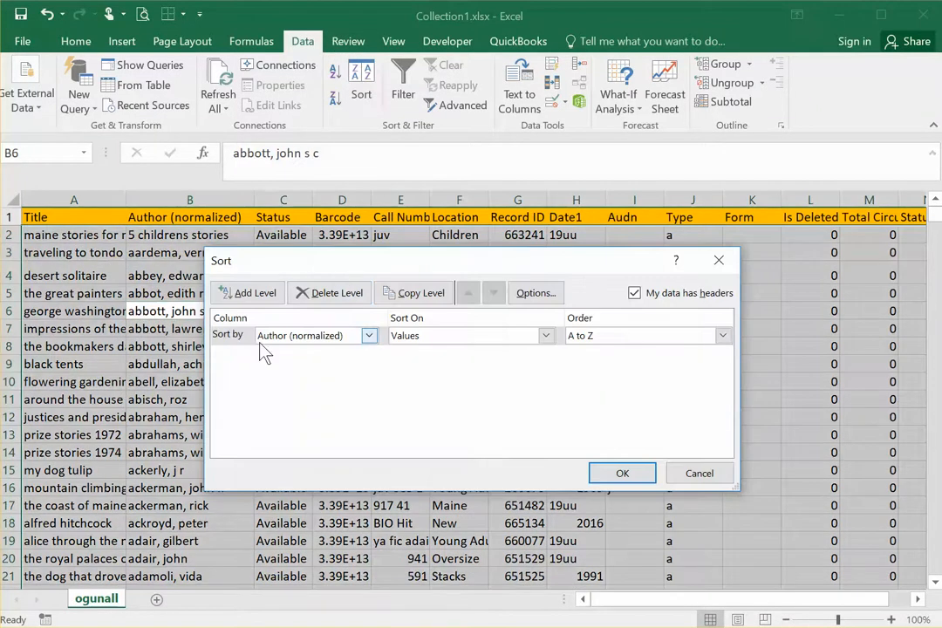
left_click(249, 293)
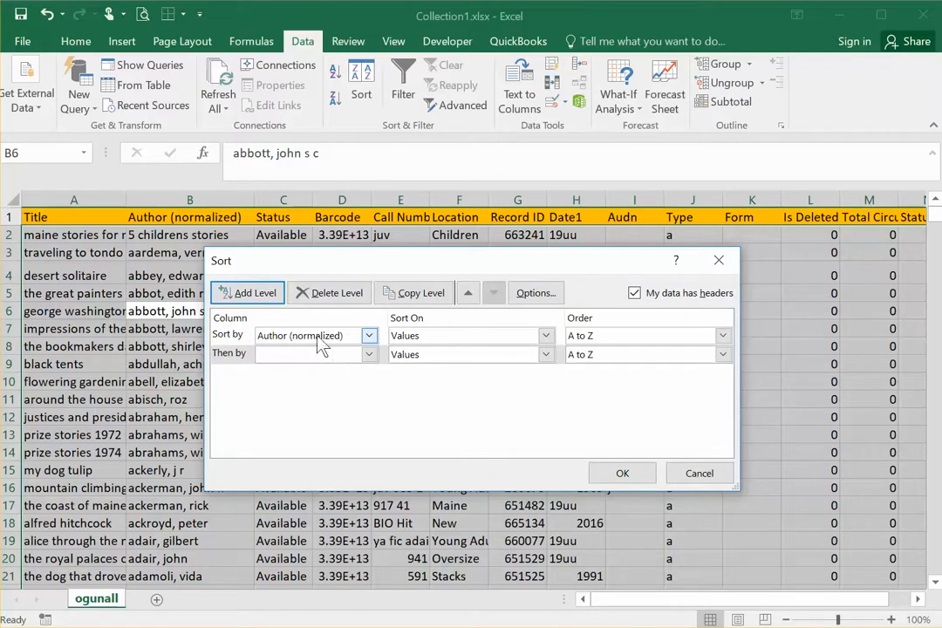
left_click(369, 355)
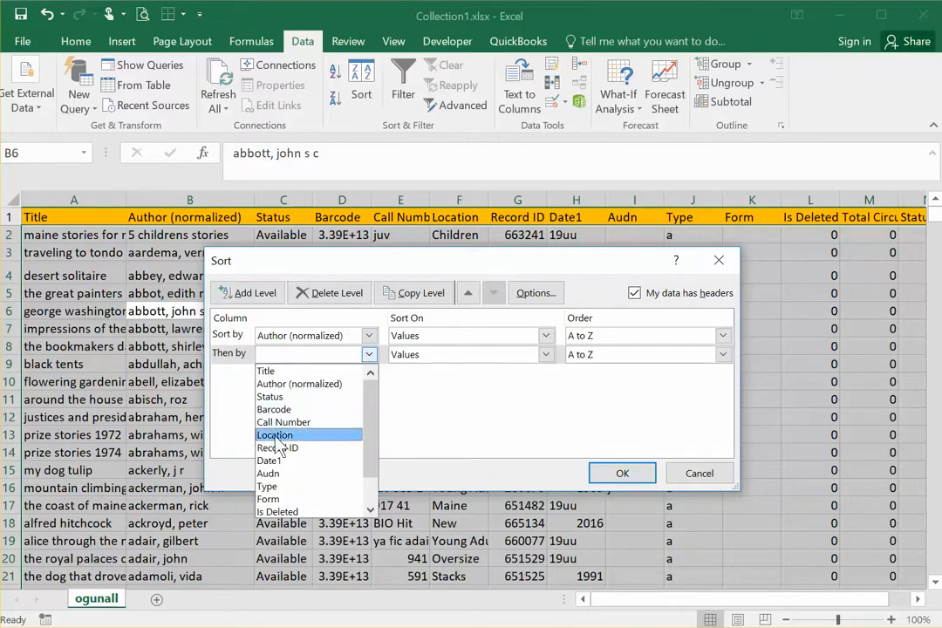
left_click(270, 373)
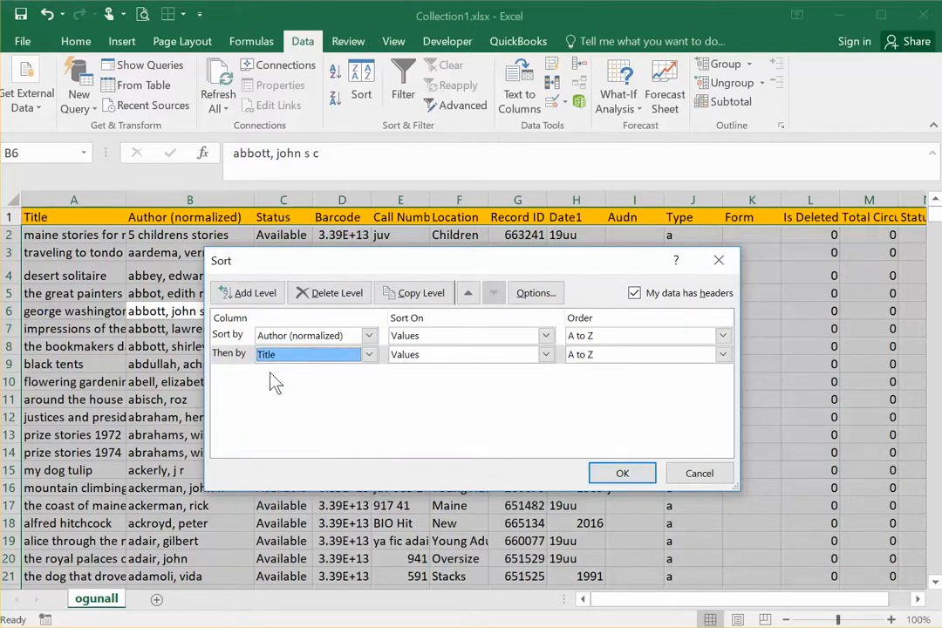
left_click(621, 475)
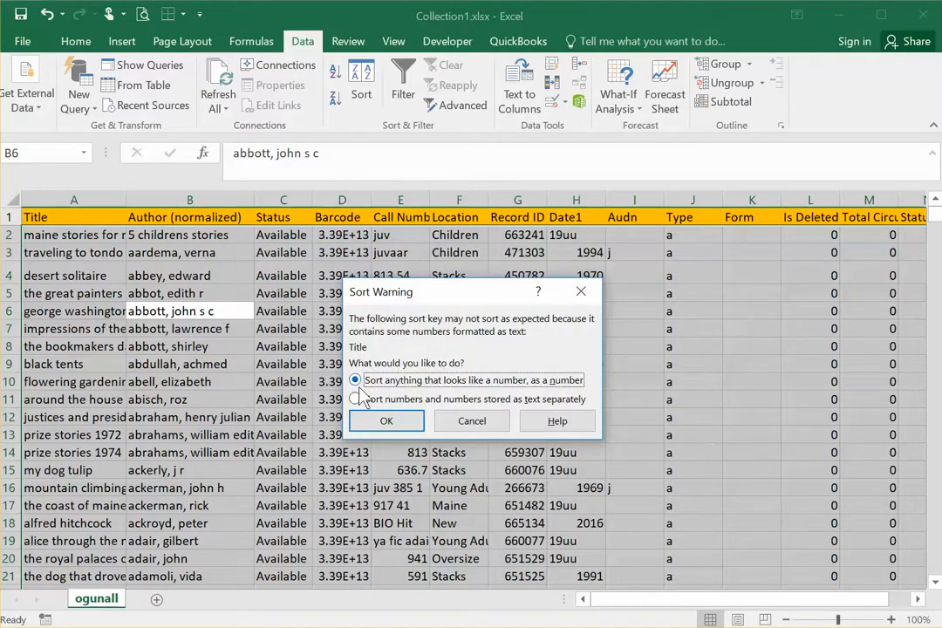
left_click(387, 422)
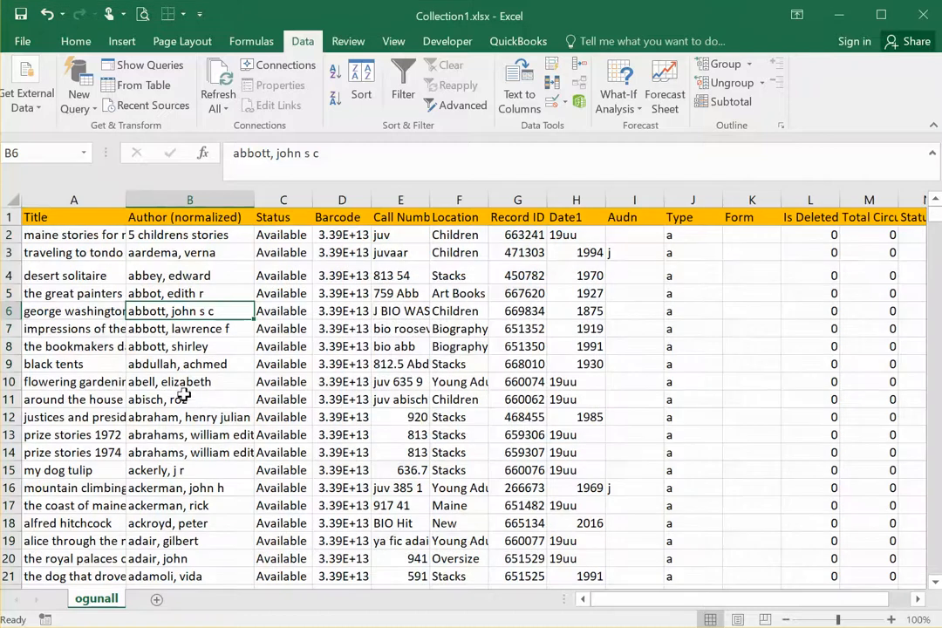
Step: Examine the sorted list, checking the author order and the order of titles within each author
left_click(80, 296)
scroll(193, 261, "down", 3)
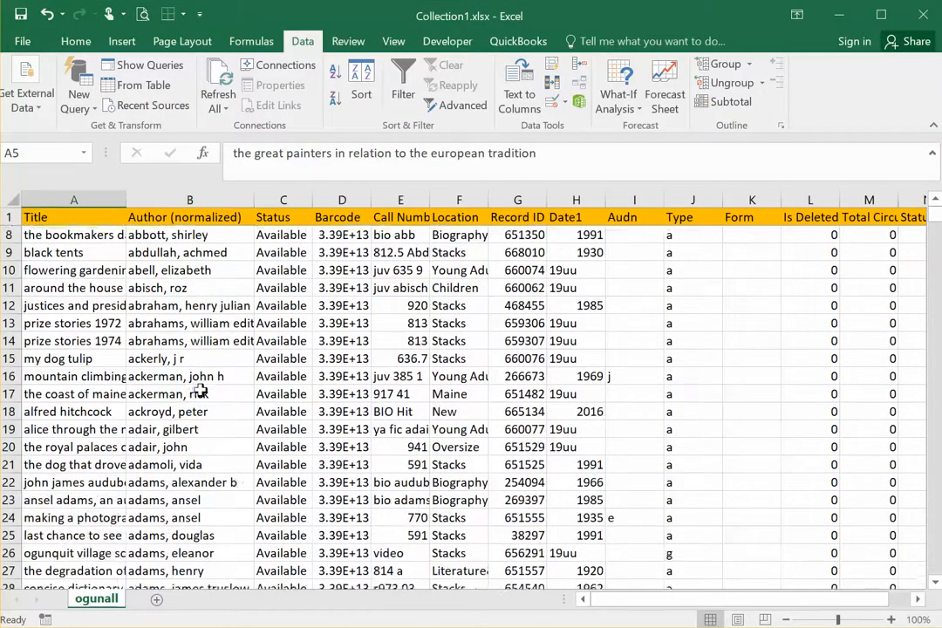
scroll(200, 394, "down", 1)
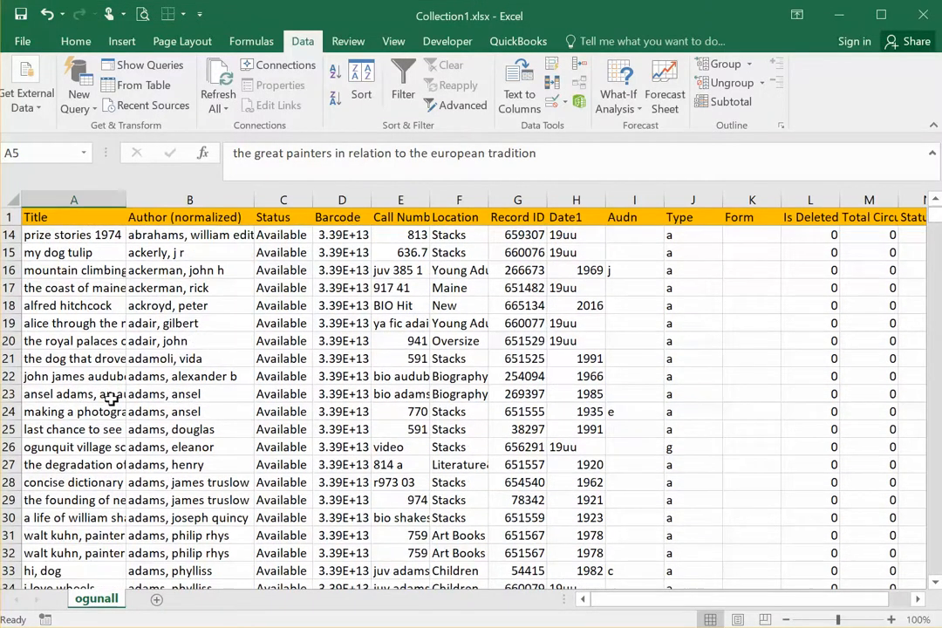
double_click(39, 392)
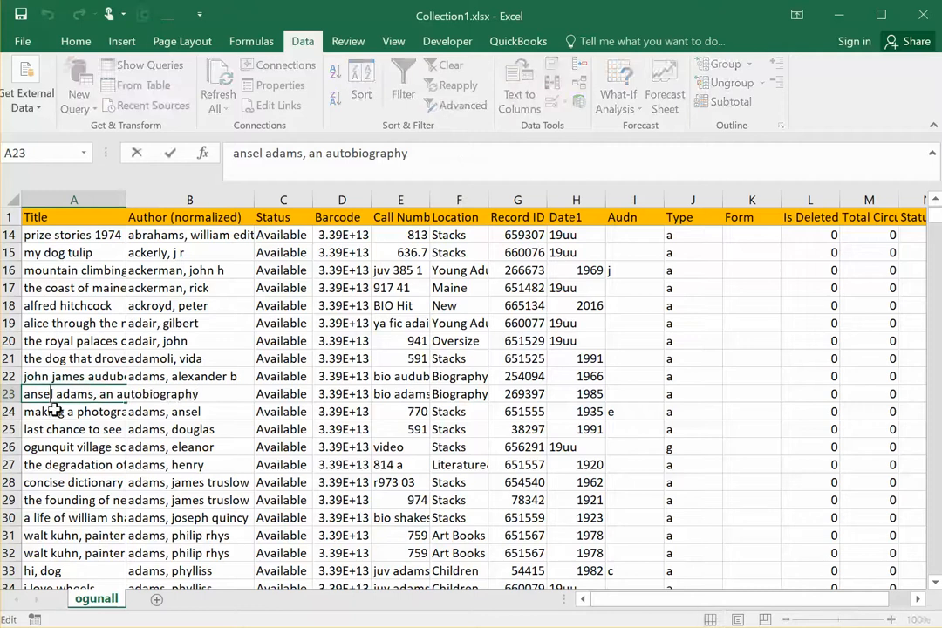
left_click(52, 411)
scroll(242, 388, "down", 3)
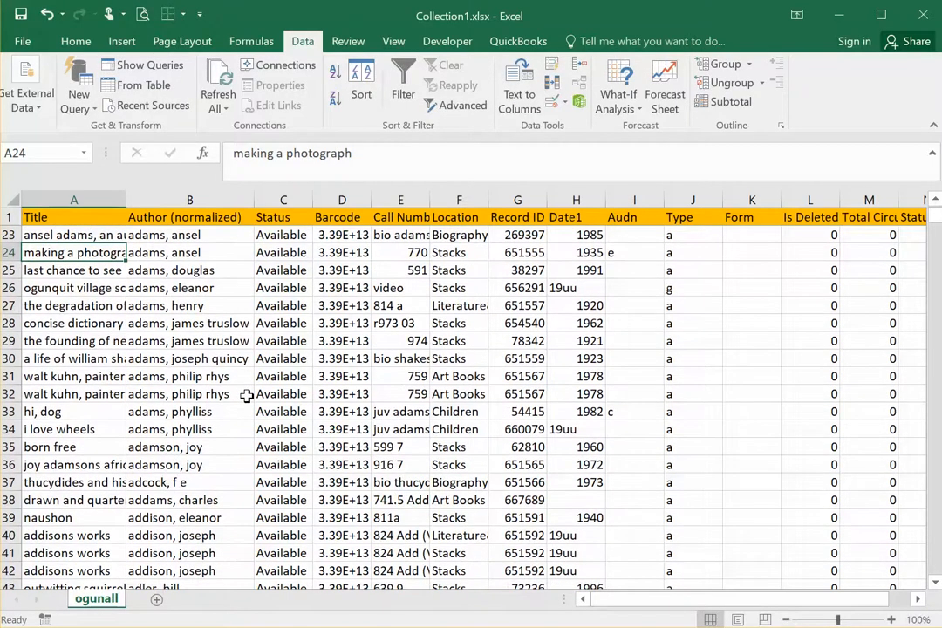
scroll(247, 401, "down", 2)
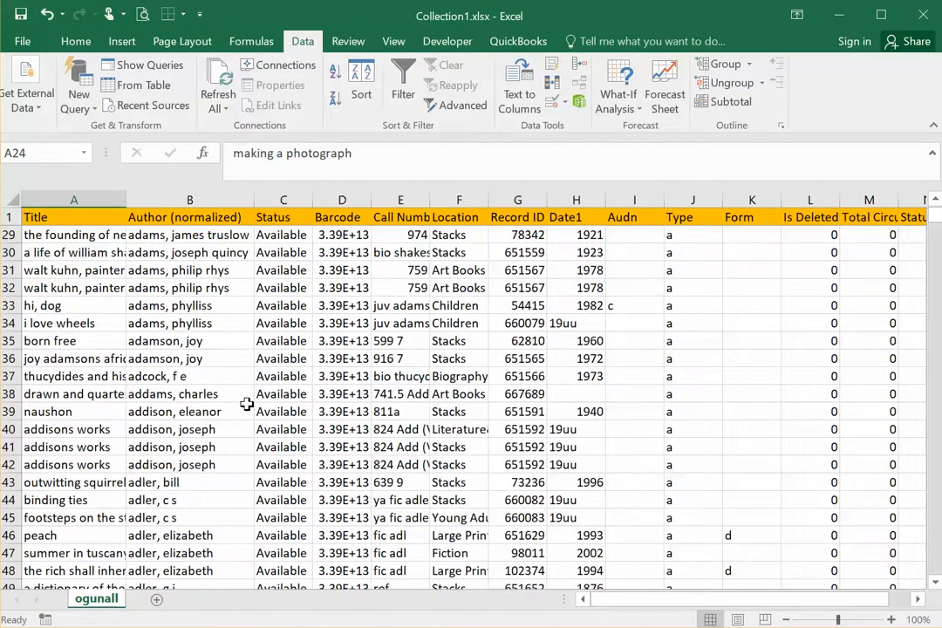
left_click(68, 429)
left_click(58, 448)
left_click(61, 481)
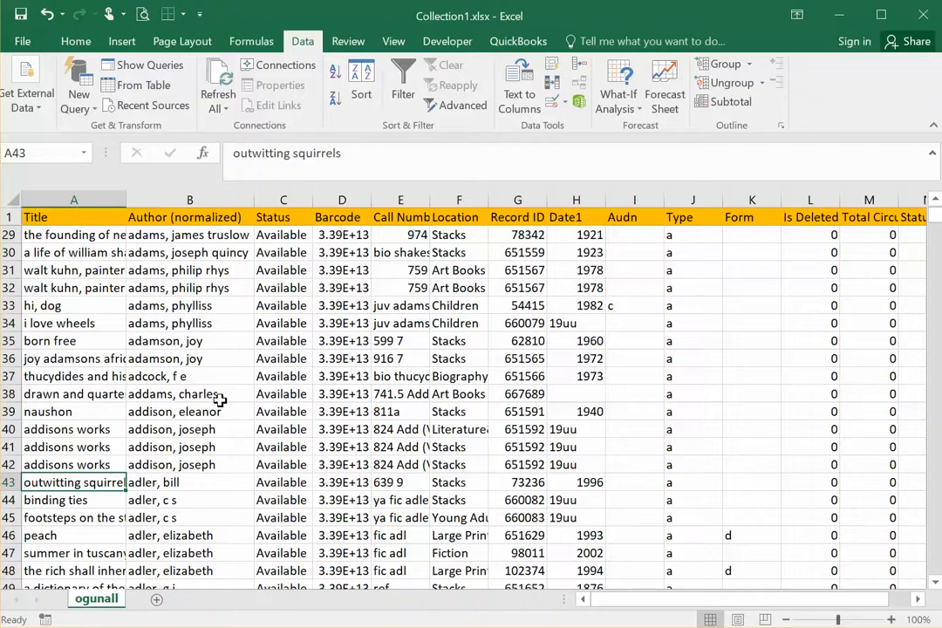
scroll(234, 336, "down", 1)
scroll(234, 336, "up", 10)
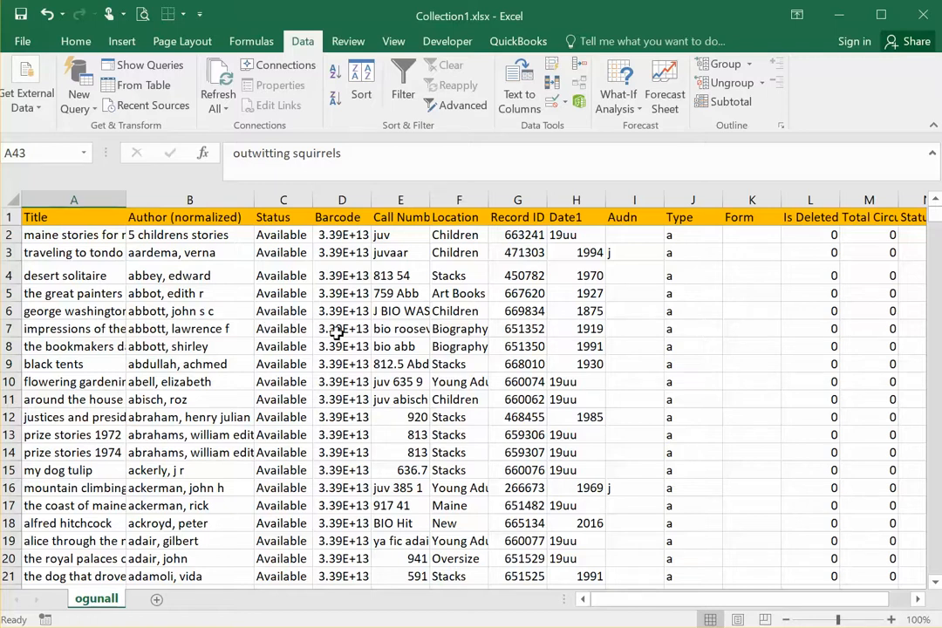
Step: Examine the different collection names in the Location column, such as Stacks, Art Books, Biography and Young Adult
left_click(273, 329)
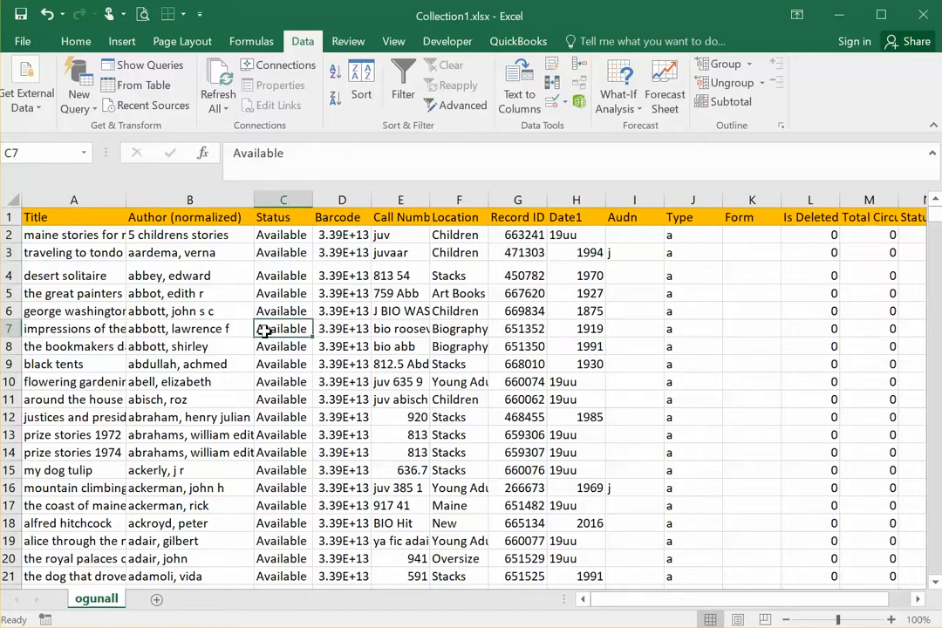
left_click(451, 252)
left_click(455, 276)
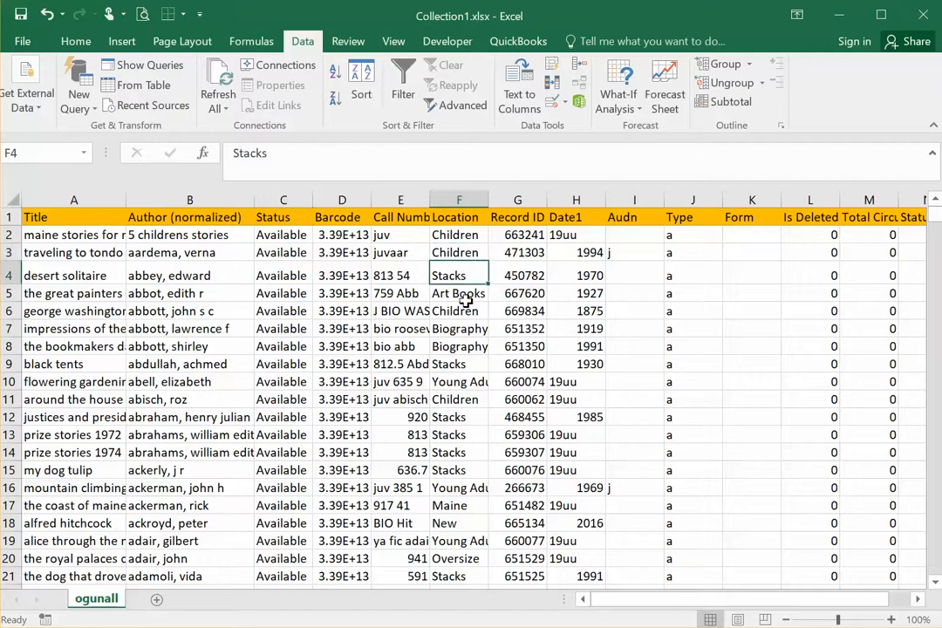
left_click(452, 294)
left_click(450, 329)
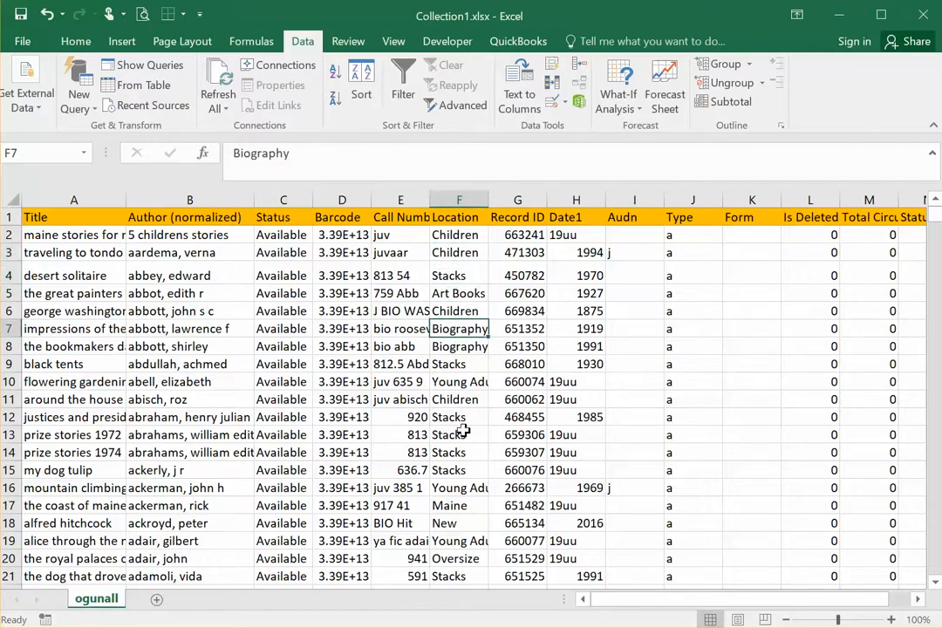
left_click(454, 489)
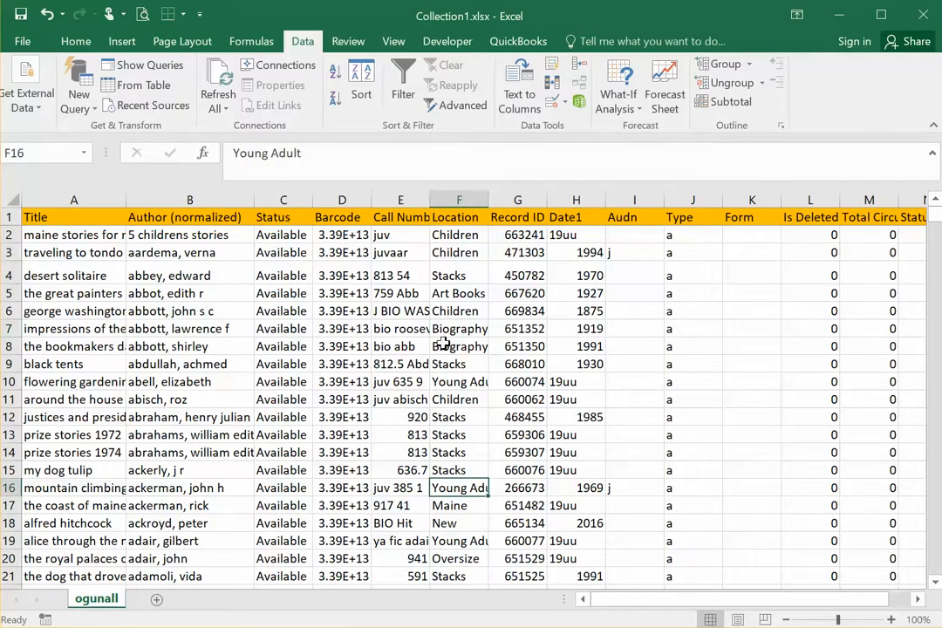
Step: Create a PivotTable from the range ogunall!$A$1:$O$13343 on a new worksheet
left_click(458, 295)
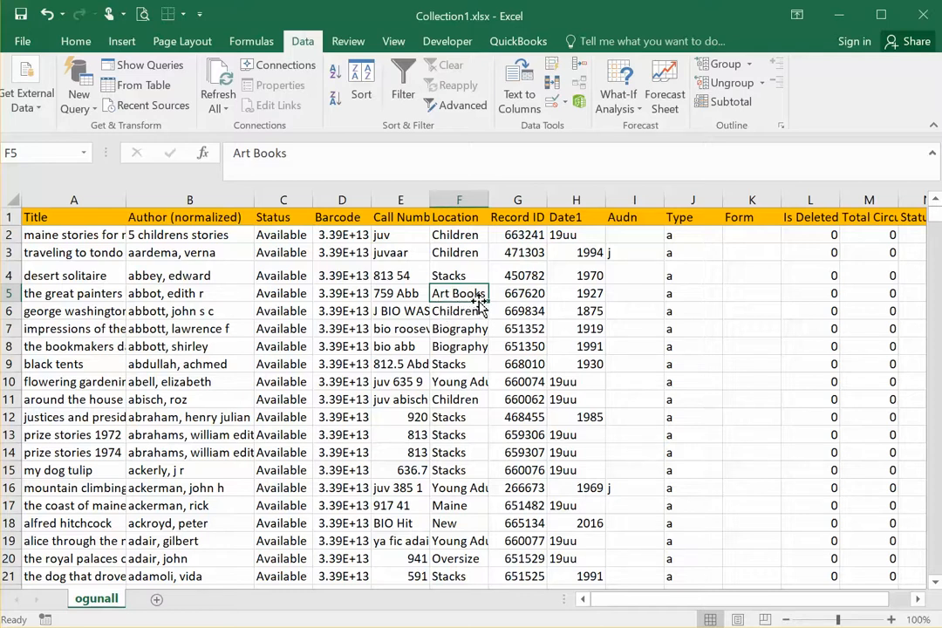
left_click(123, 48)
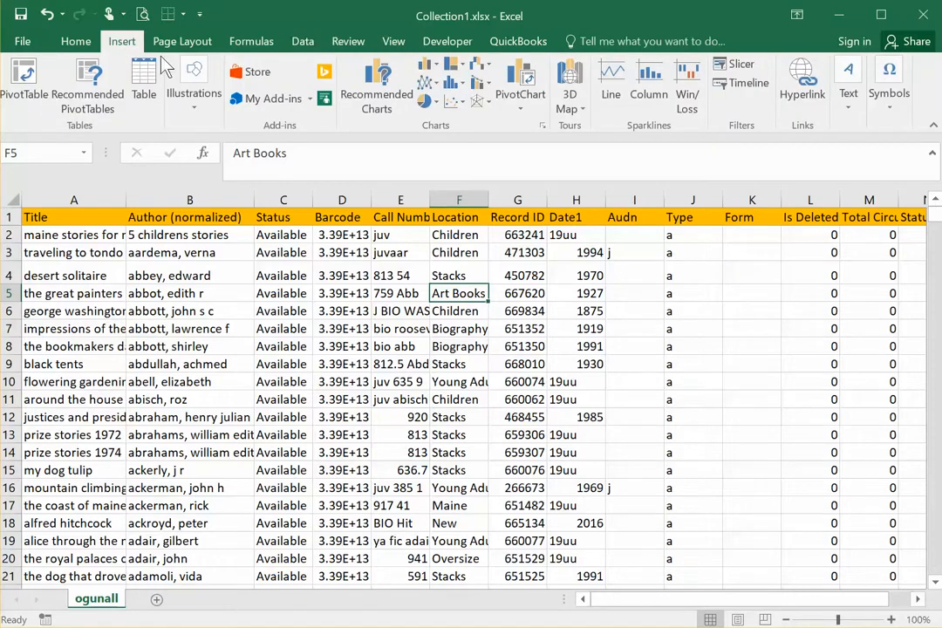
left_click(29, 77)
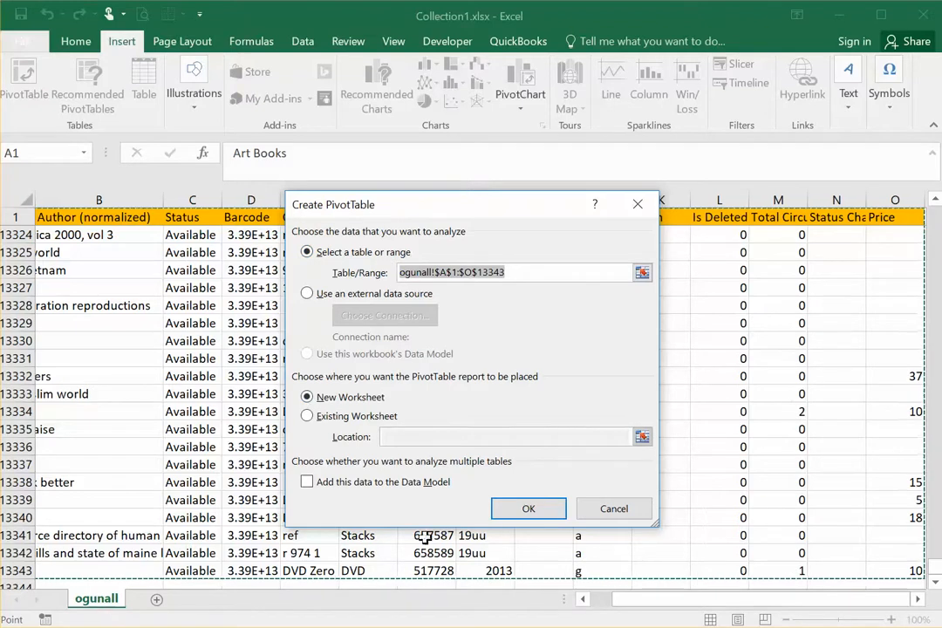
left_click(532, 513)
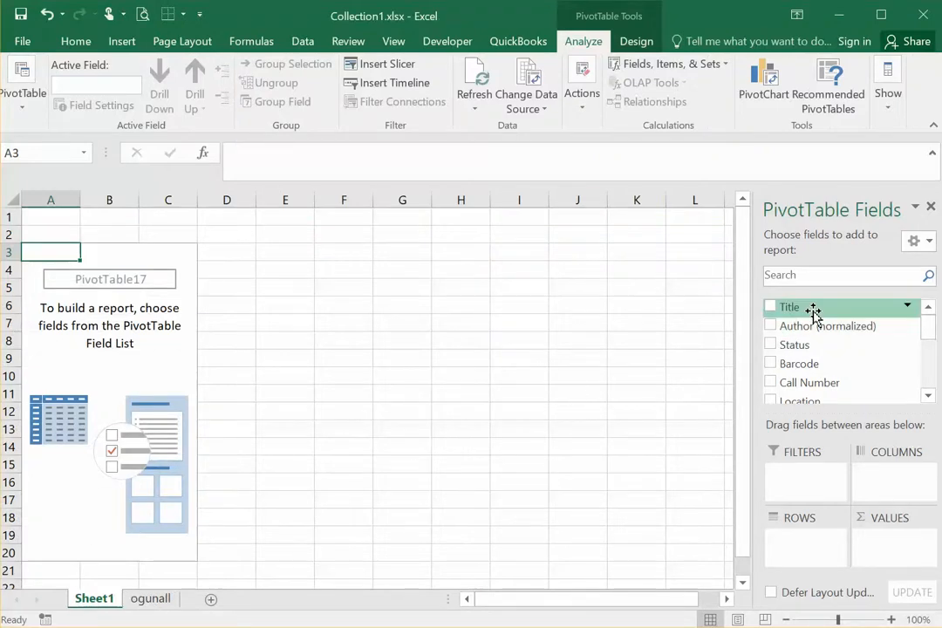
Step: Add Location as the PivotTable's row field and review the full list of locations
mouse_move(926, 330)
left_mouse_down()
mouse_move(929, 372)
mouse_move(936, 323)
left_mouse_up()
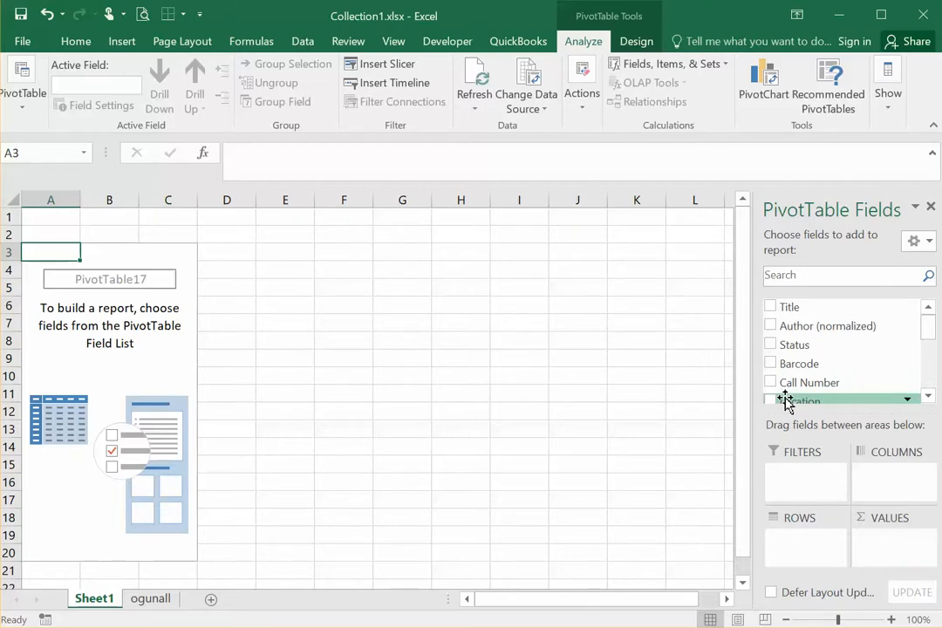
left_click_drag(789, 403, 799, 551)
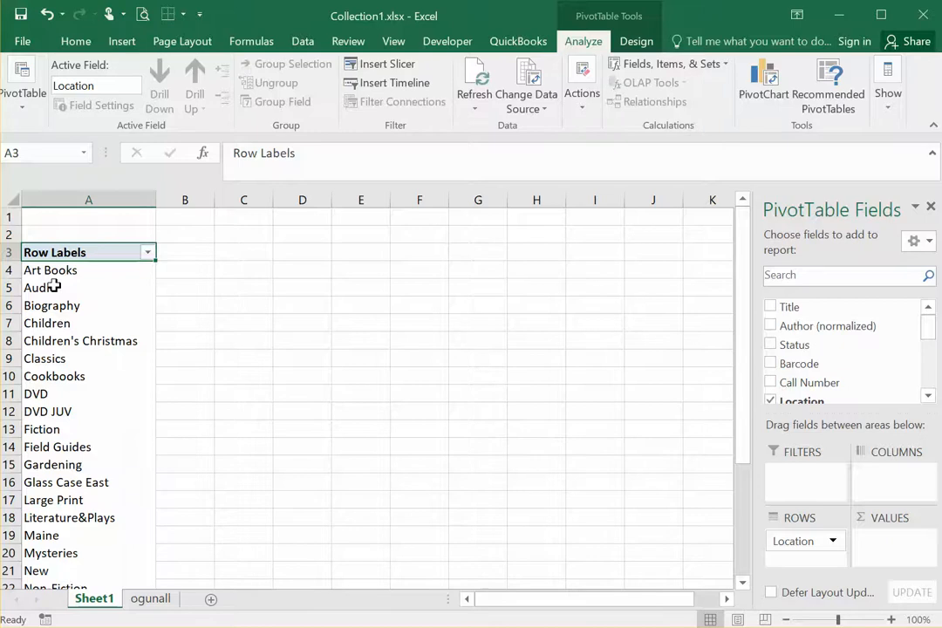
scroll(54, 287, "down", 3)
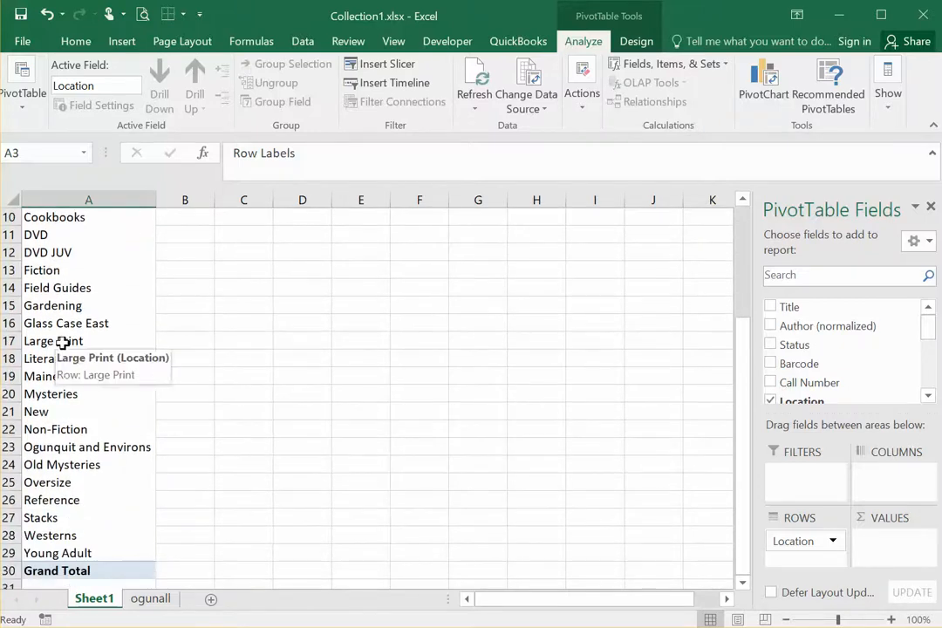
scroll(63, 342, "up", 3)
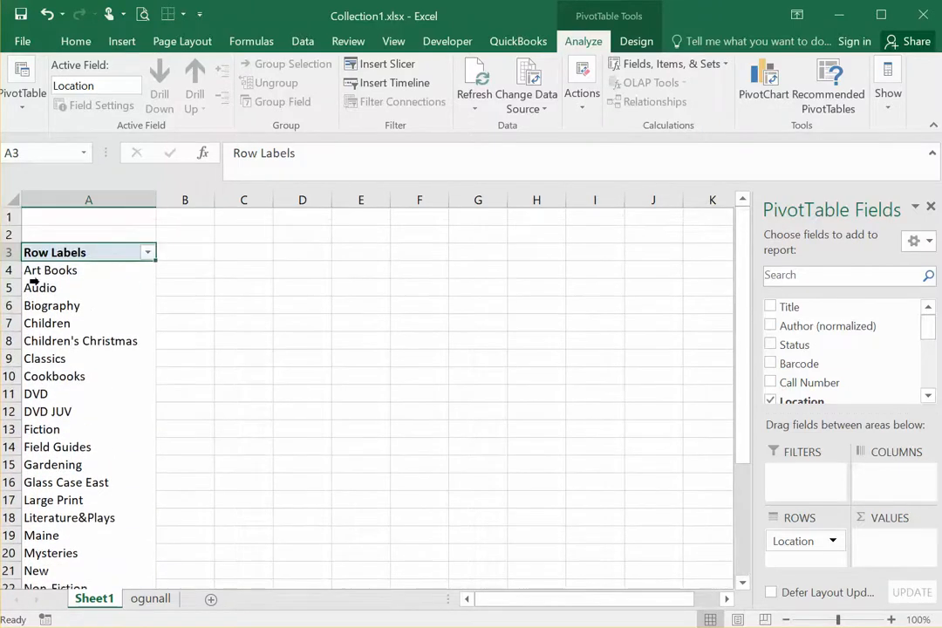
scroll(65, 275, "down", 4)
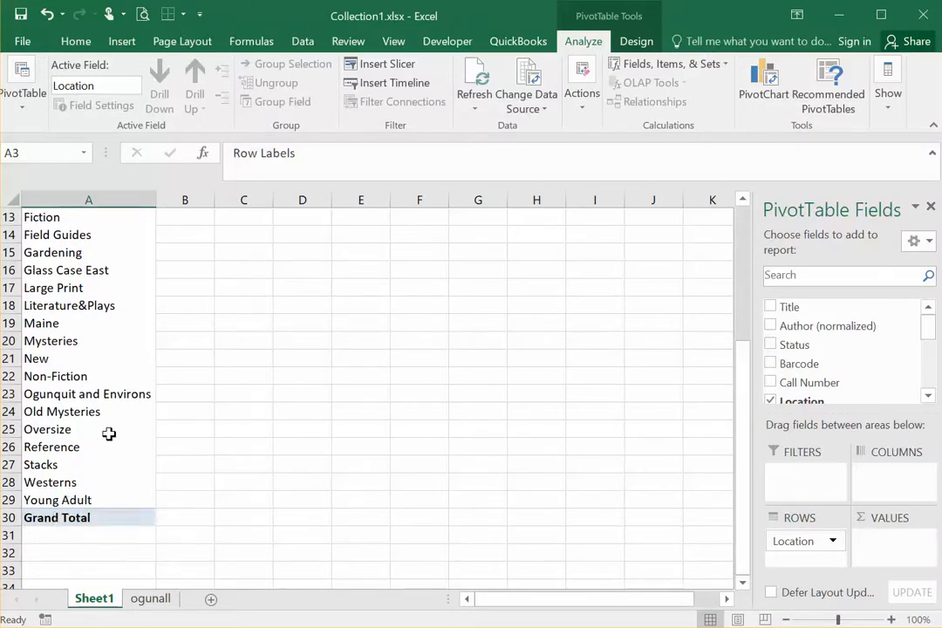
scroll(108, 435, "up", 4)
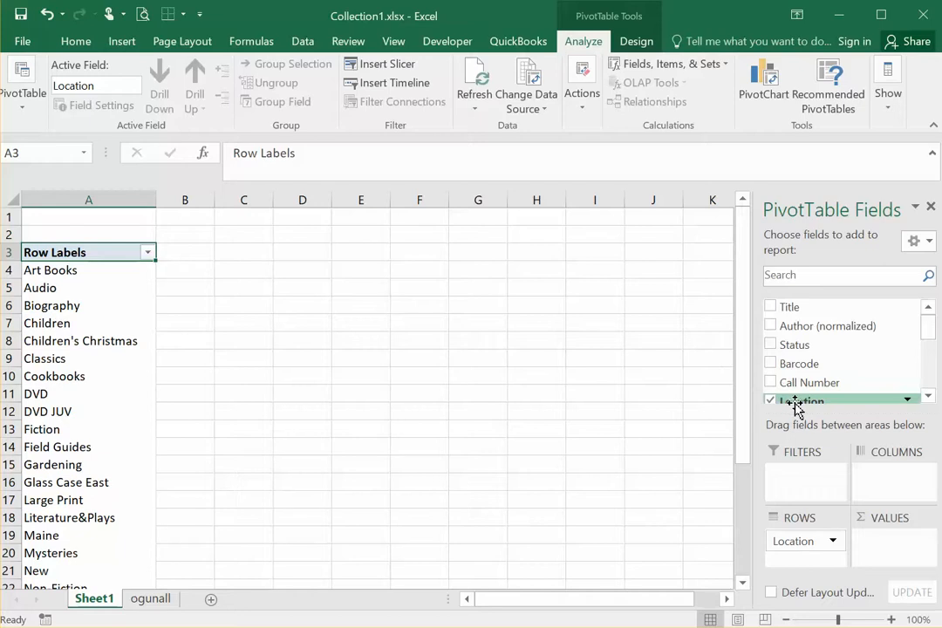
Step: Add a count of Location as the PivotTable's values and review the counts down to the grand total
left_click_drag(796, 408, 892, 546)
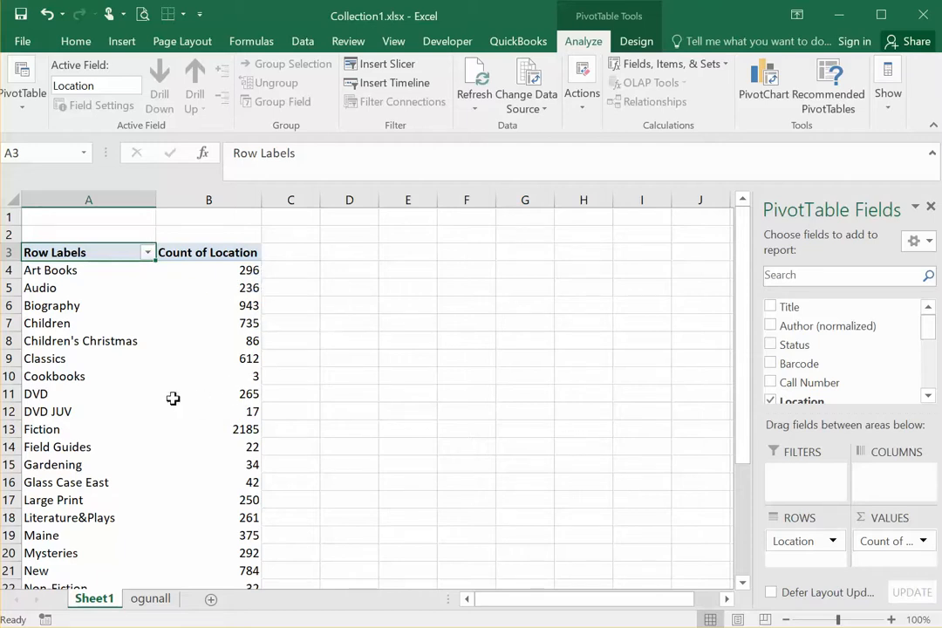
scroll(312, 380, "down", 5)
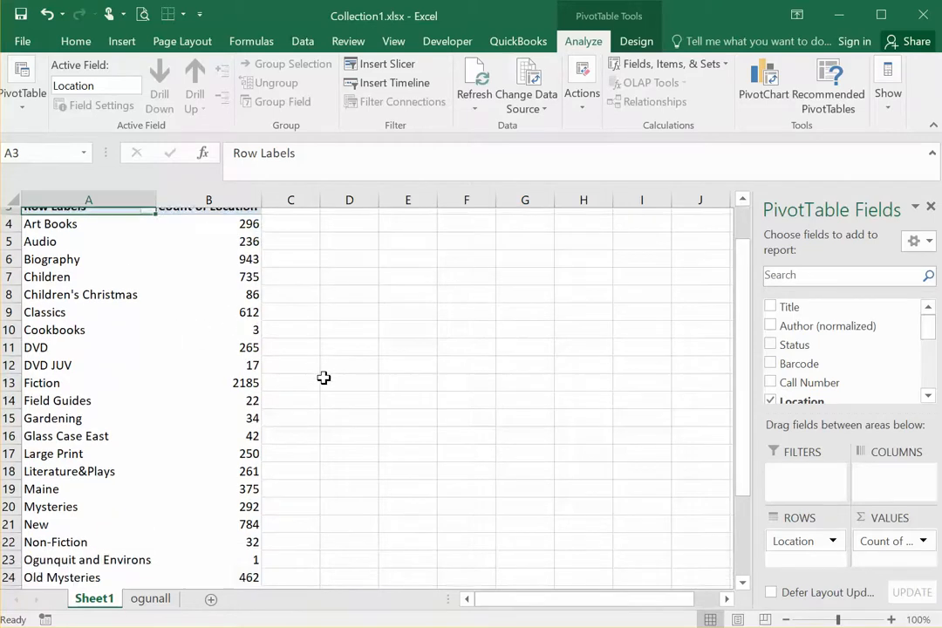
mouse_move(252, 467)
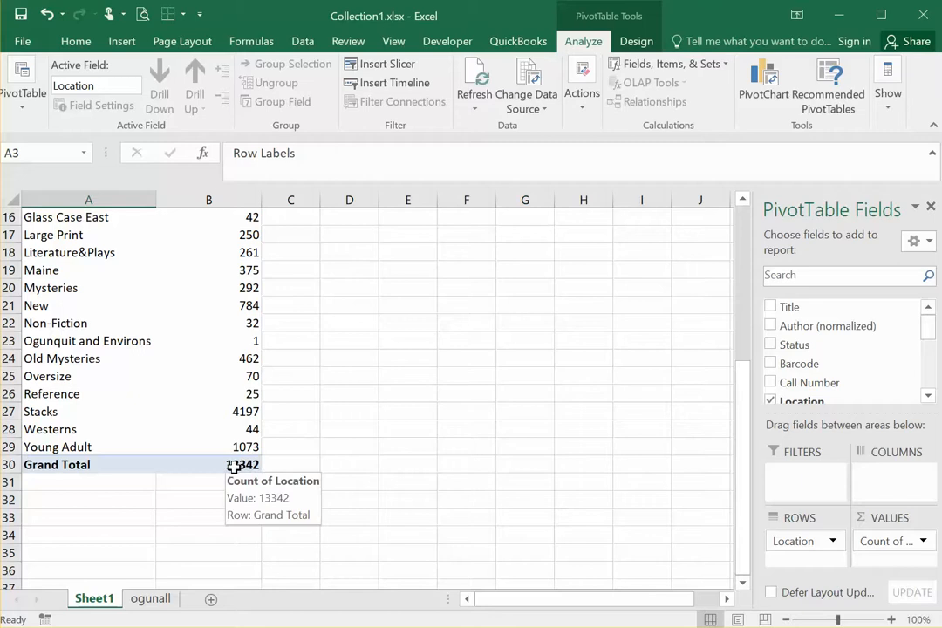
scroll(234, 393, "up", 5)
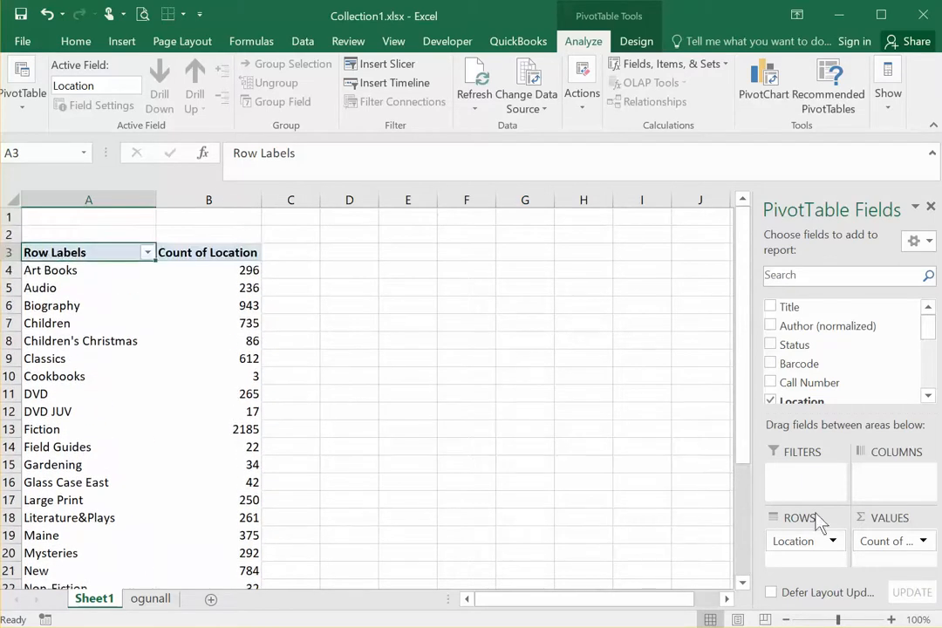
Step: Remove Location from the PivotTable's values and rows, and add Audn as the row field instead
left_click_drag(893, 539, 679, 509)
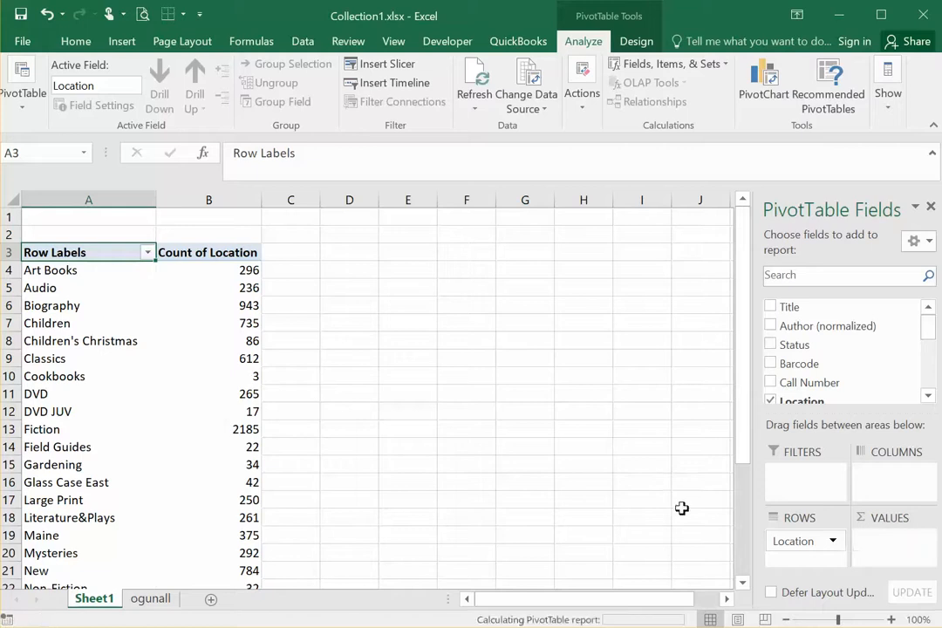
left_click_drag(806, 546, 641, 498)
left_click(930, 396)
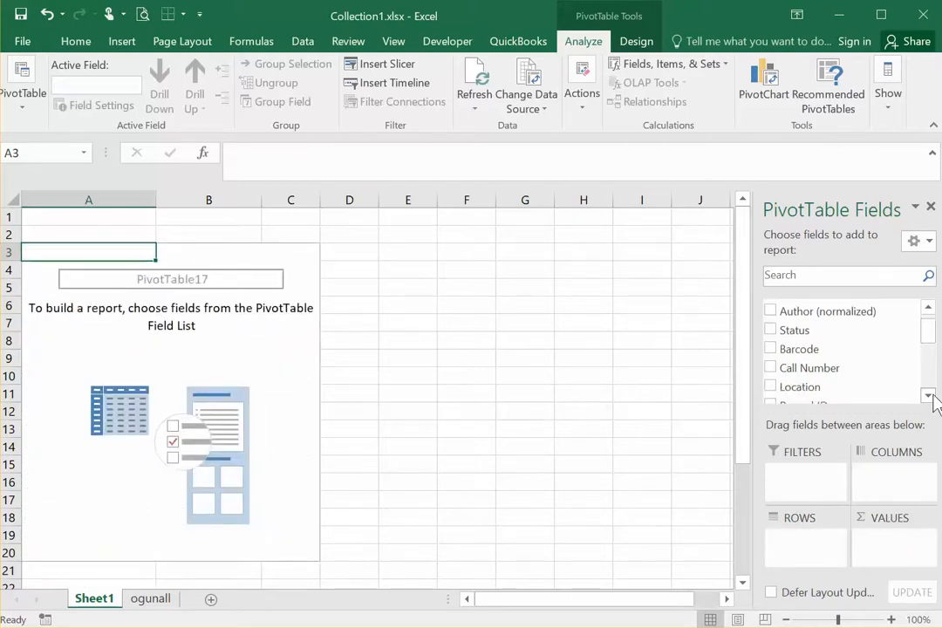
left_click(930, 396)
left_click(929, 396)
left_click(930, 396)
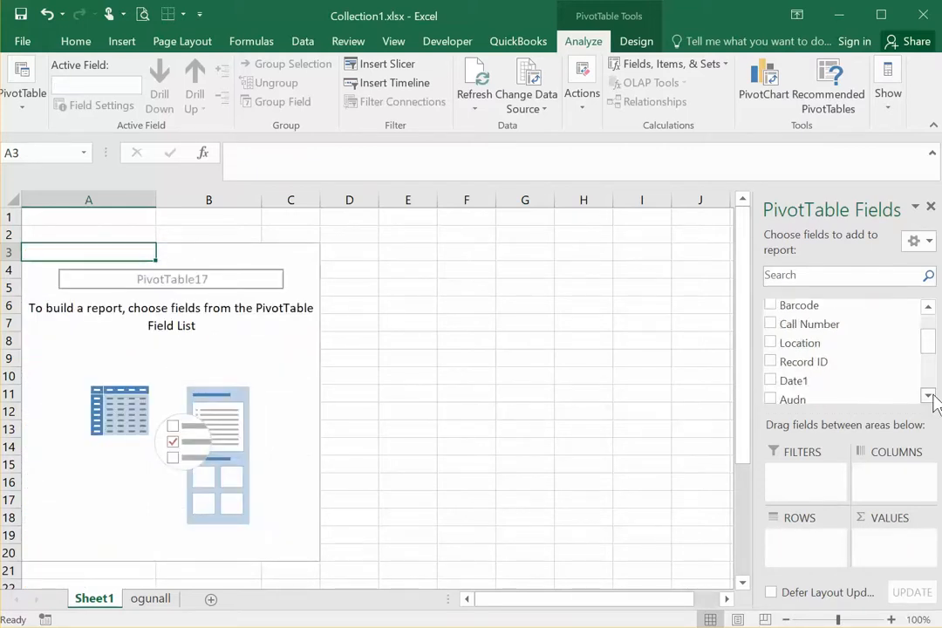
left_click(928, 396)
left_click(928, 395)
left_click(928, 396)
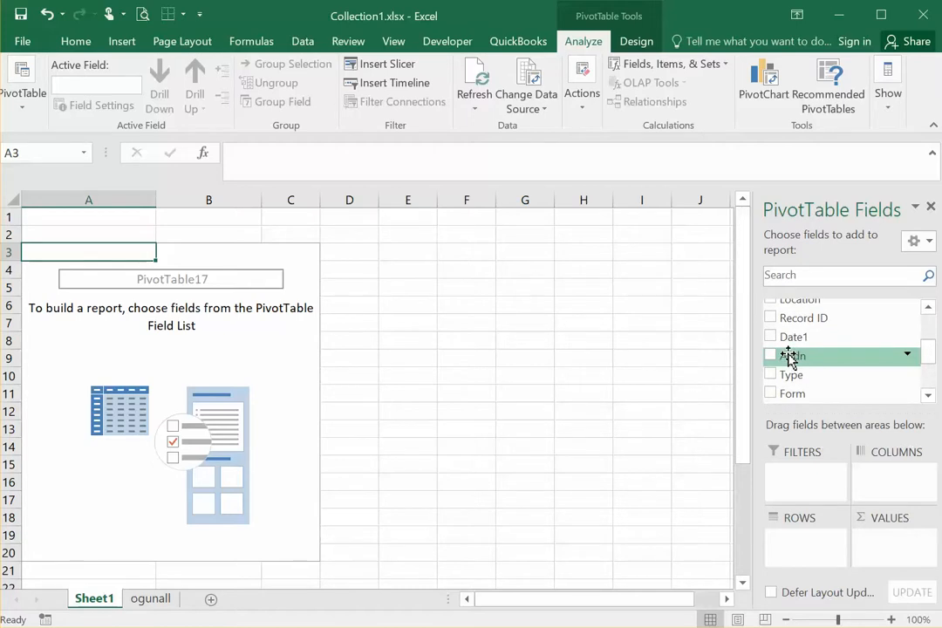
left_click_drag(787, 355, 797, 543)
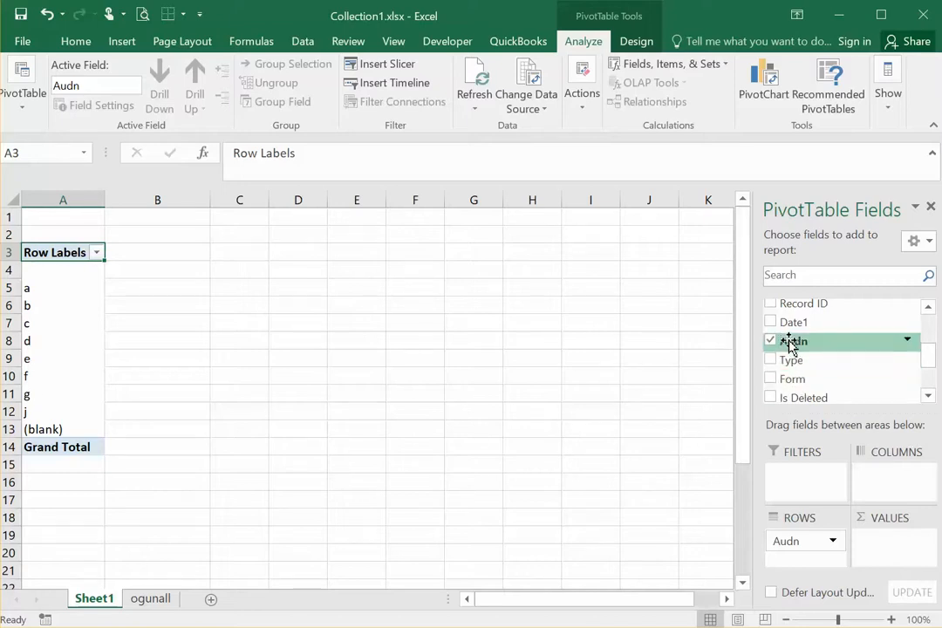
Step: Add a count of Audn as the PivotTable's values and inspect the counts for the unlabelled and j rows
left_click_drag(788, 342, 894, 549)
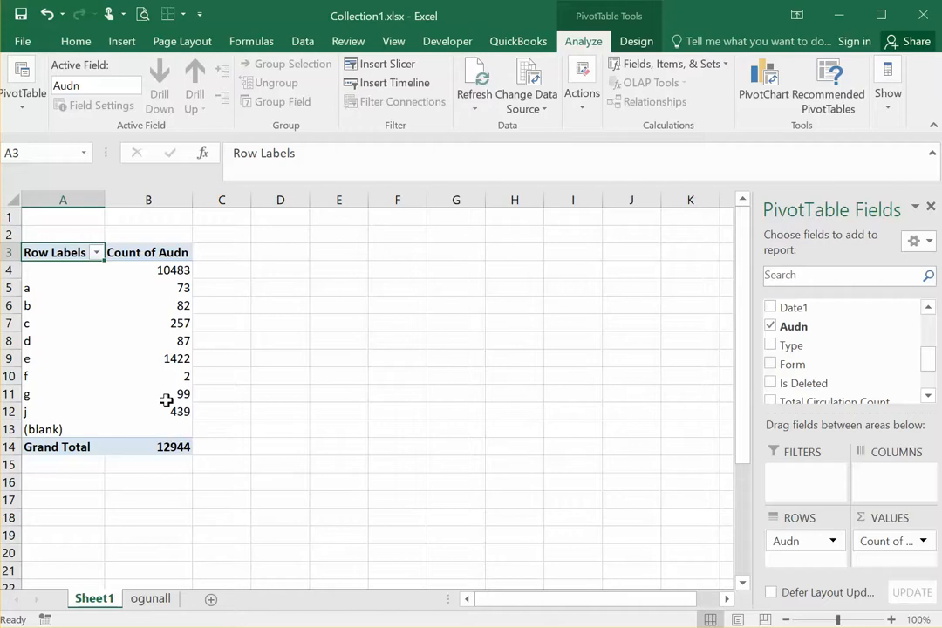
left_click(175, 269)
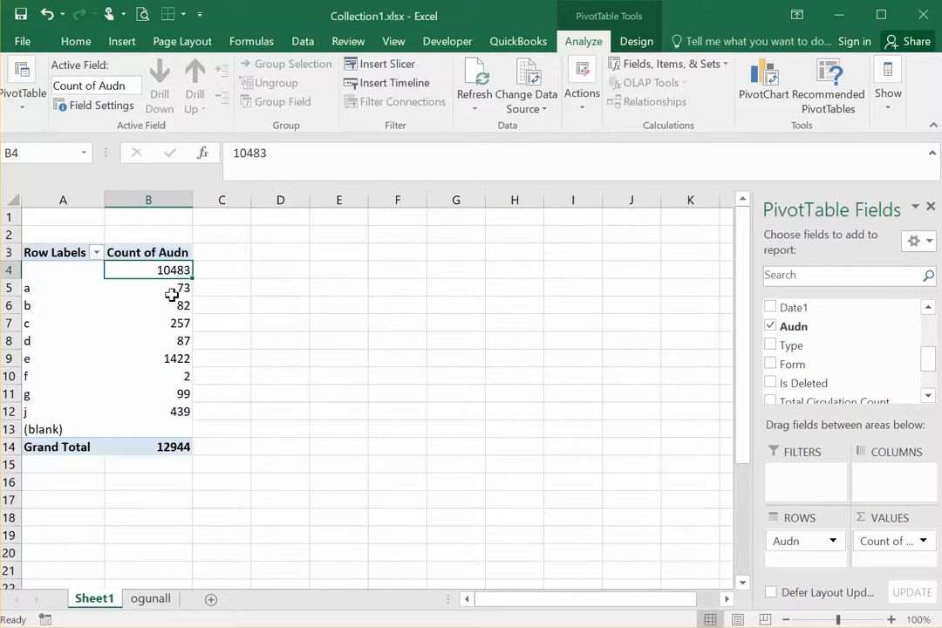
left_click(174, 415)
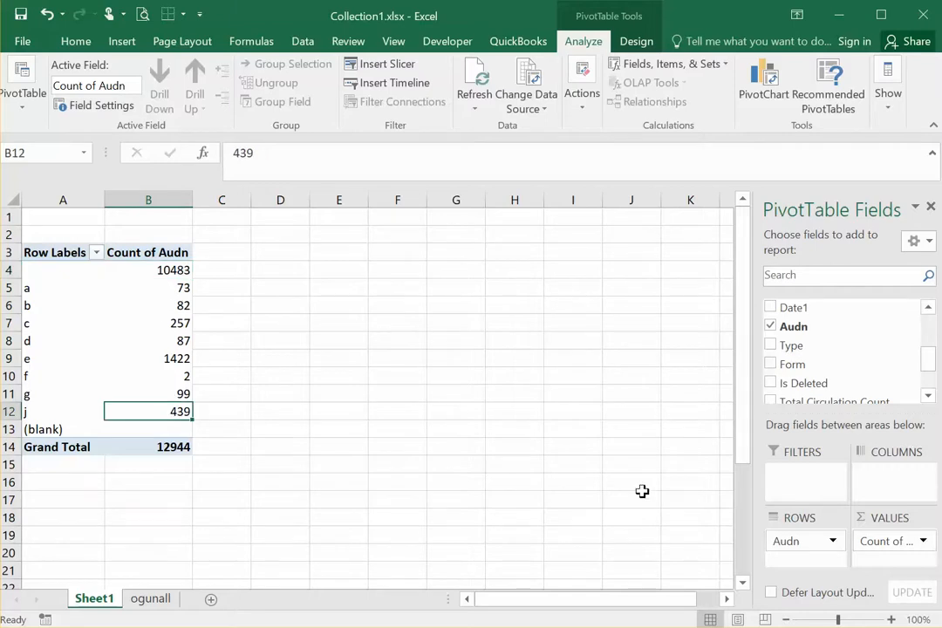
Step: Remove Audn from both the rows and the values of the PivotTable
left_click_drag(825, 535, 602, 497)
left_click_drag(869, 533, 669, 427)
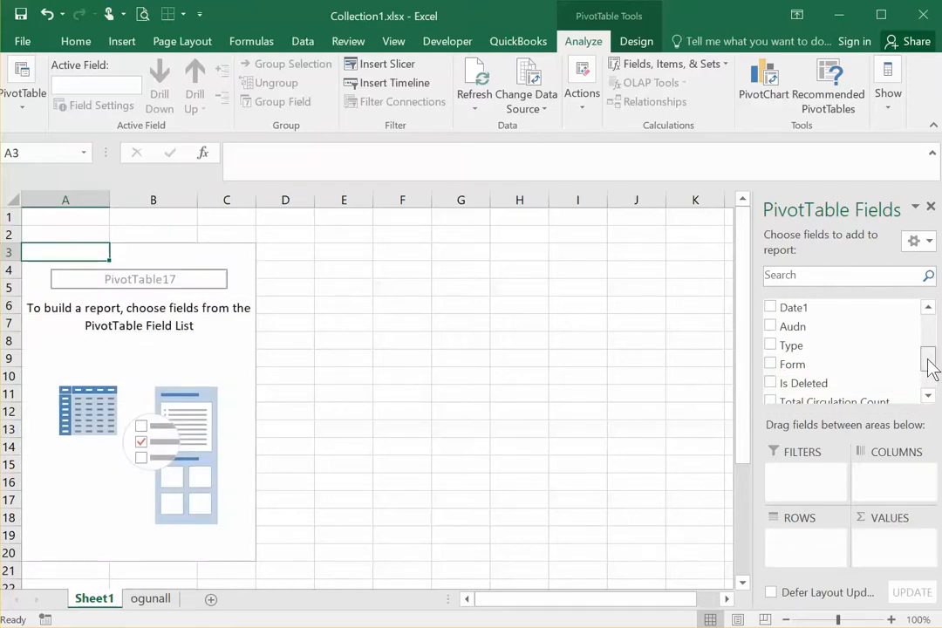
mouse_move(930, 366)
left_mouse_down()
mouse_move(930, 377)
mouse_move(929, 348)
left_mouse_up()
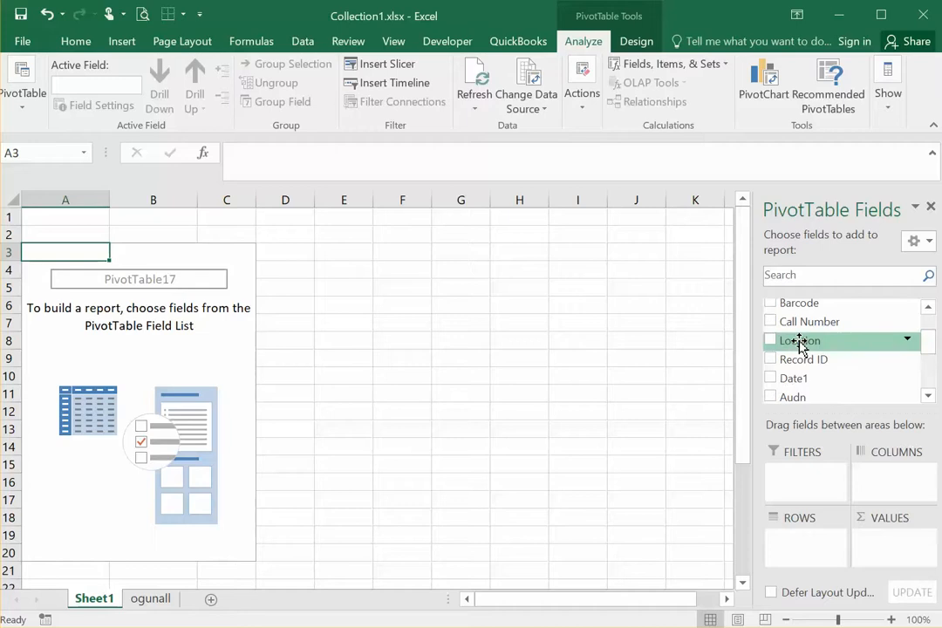
Step: Build the PivotTable with Location as rows, Audn as columns and a count of Location as the values
left_click_drag(799, 344, 808, 540)
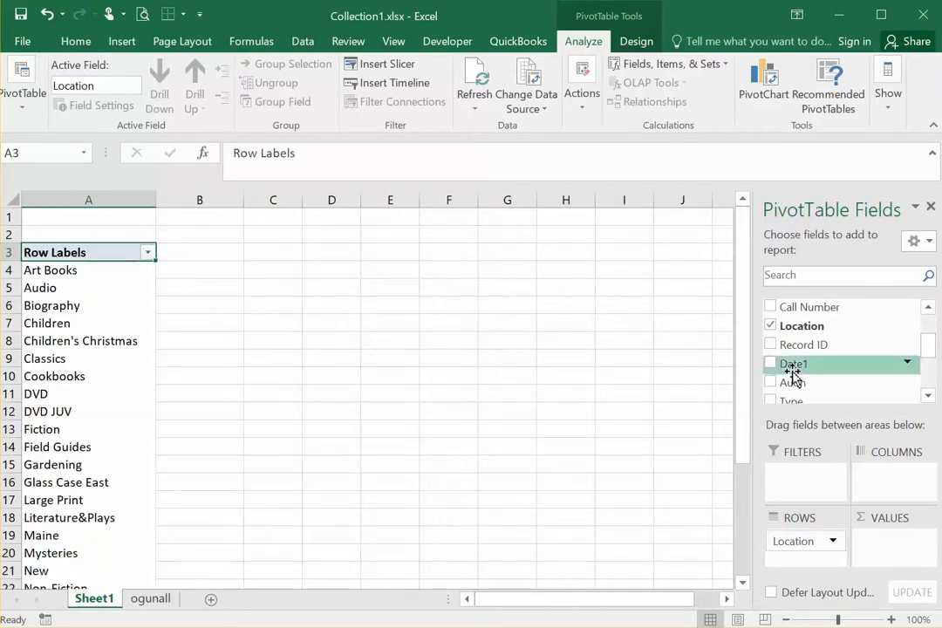
left_click(928, 394)
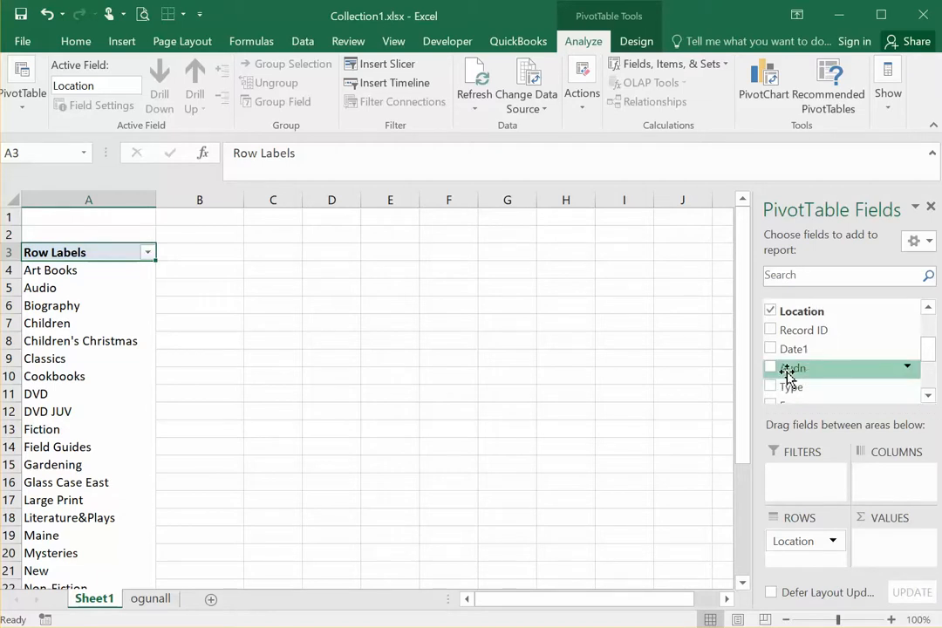
left_click_drag(788, 373, 891, 479)
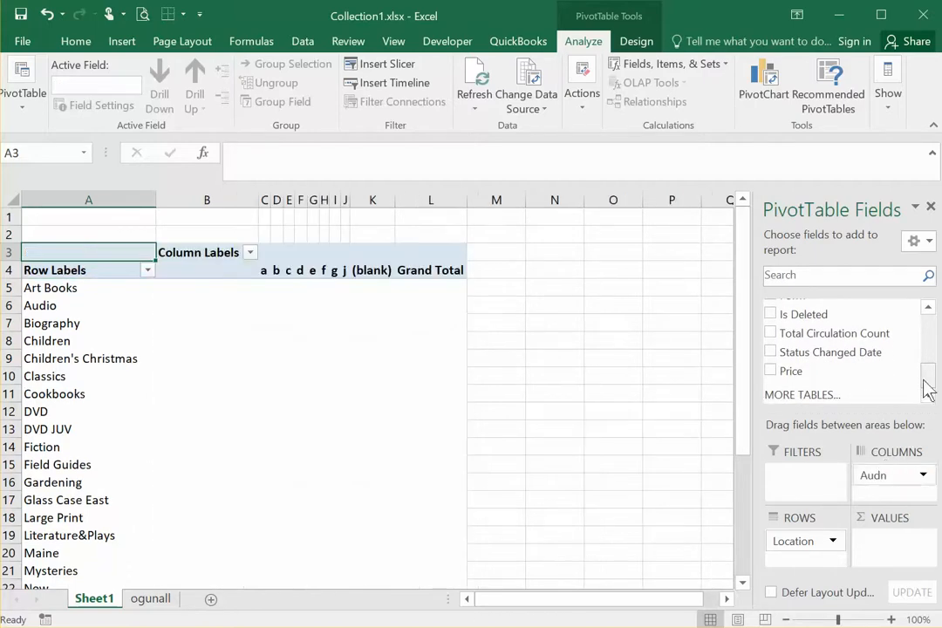
left_click_drag(929, 388, 925, 351)
left_click_drag(808, 325, 892, 543)
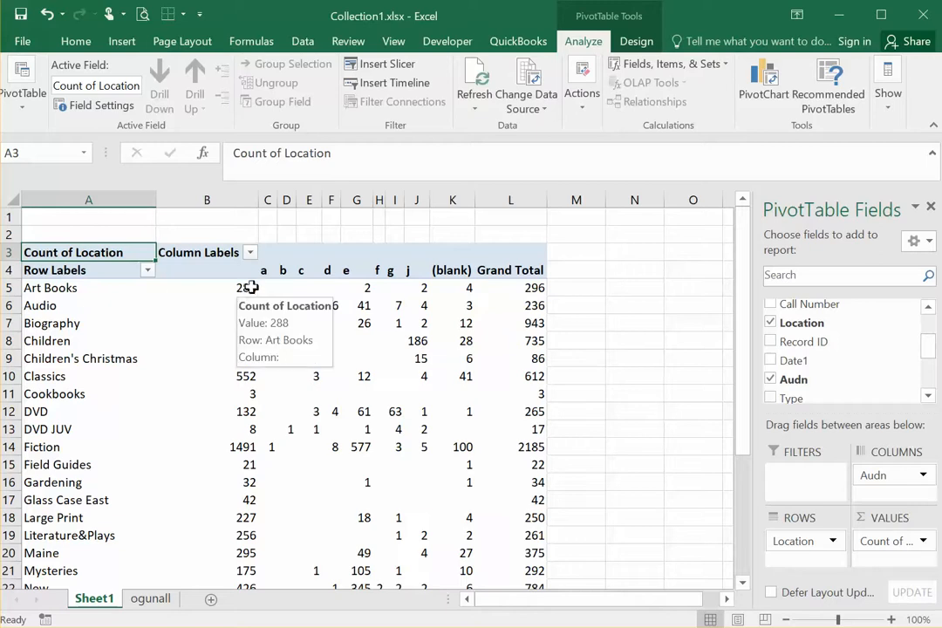
Step: Examine the PivotTable counts by audience for Art Books and Biography, including the unlabelled and e columns, down to the grand totals
left_click(249, 287)
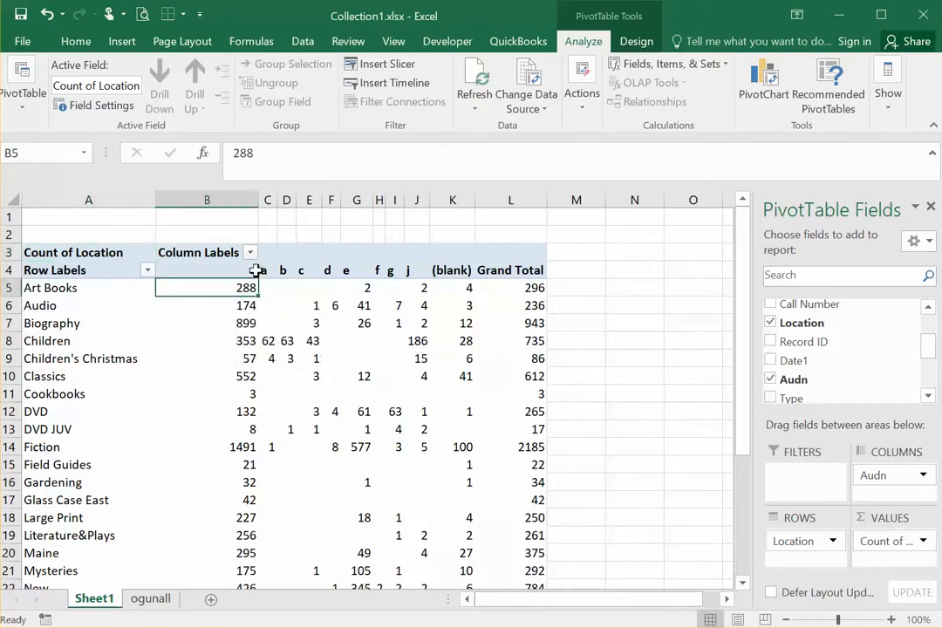
left_click(253, 270)
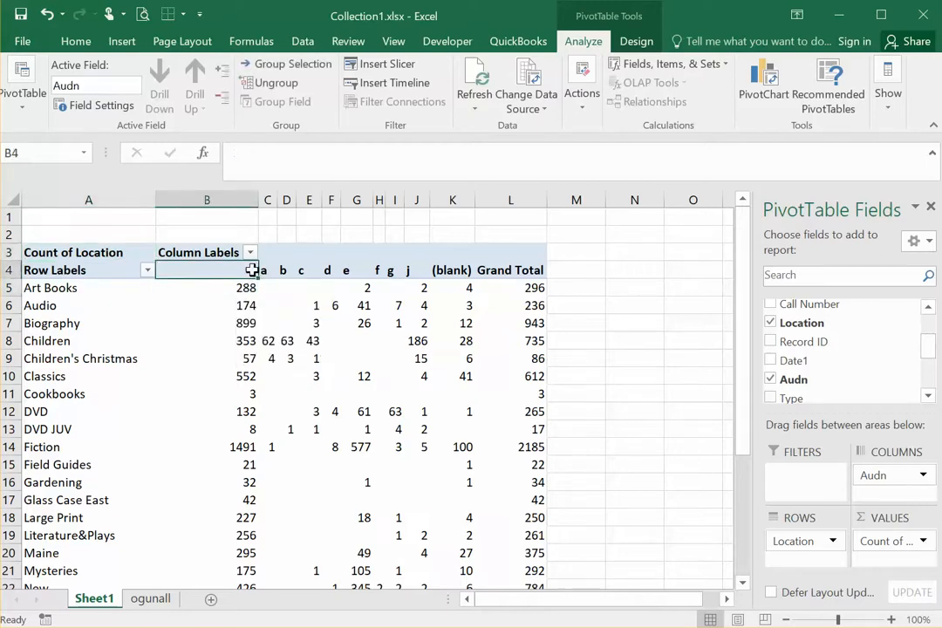
left_click(371, 286)
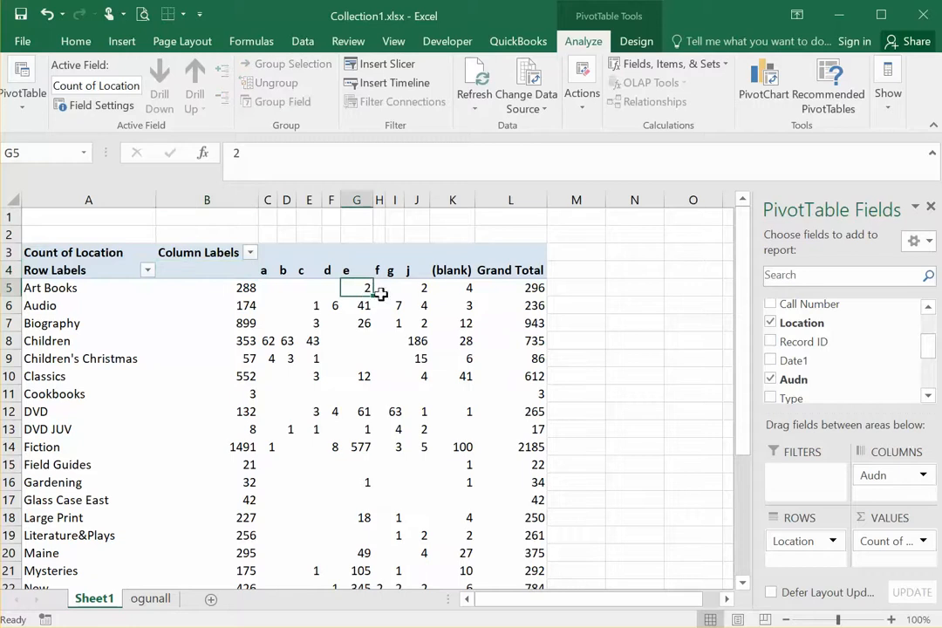
left_click(245, 323)
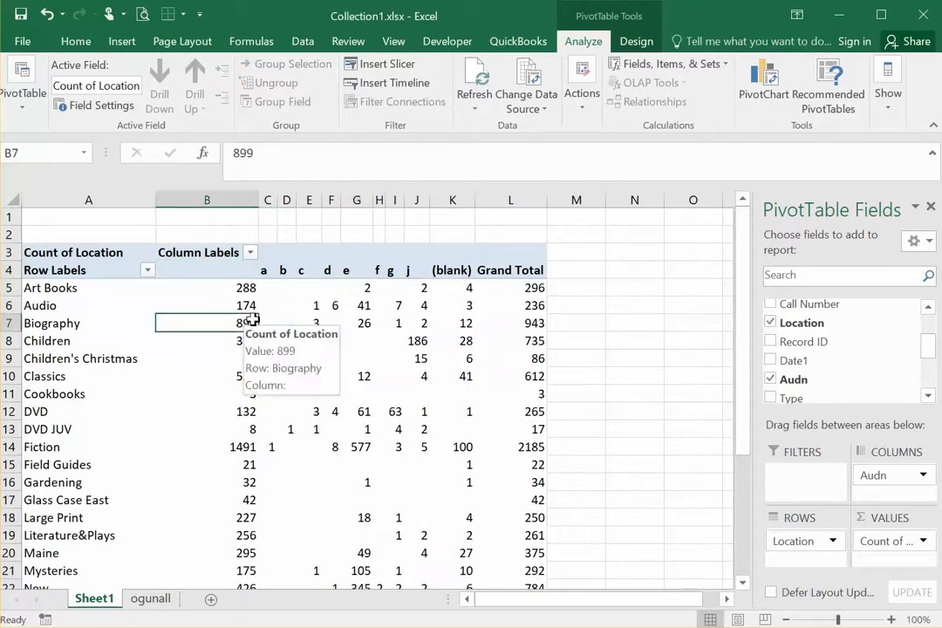
left_click(363, 323)
scroll(565, 302, "down", 6)
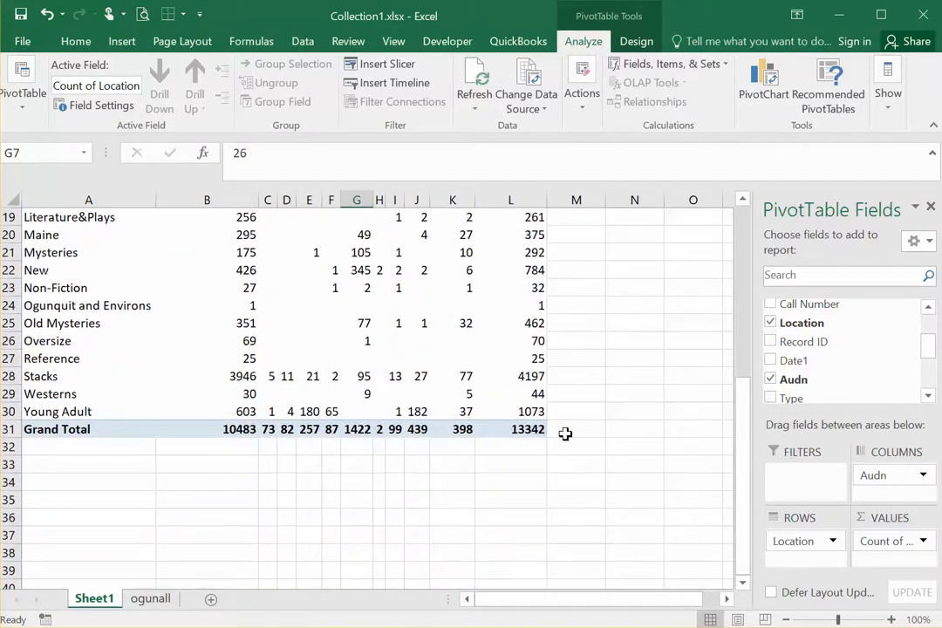
scroll(538, 356, "up", 2)
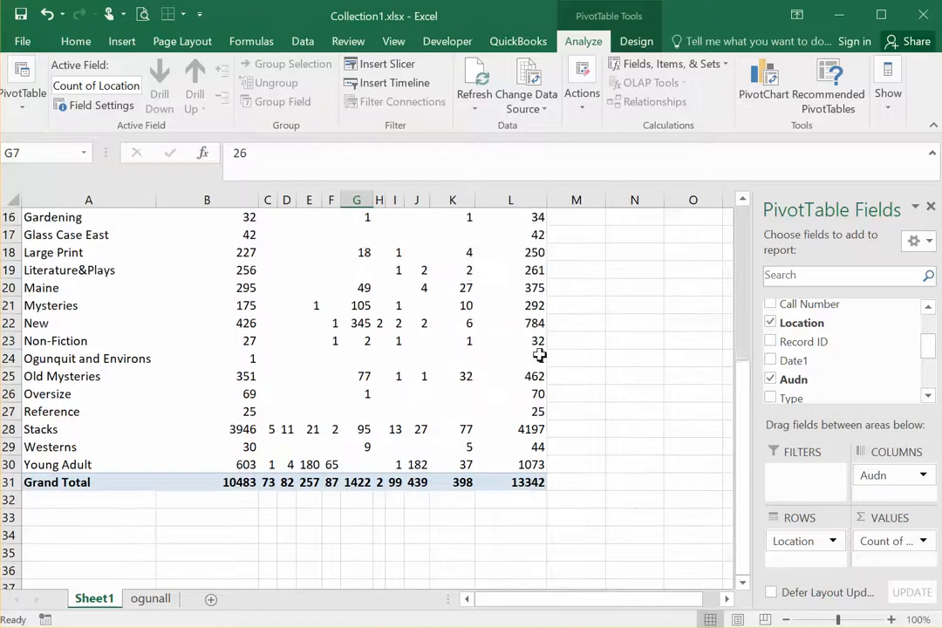
scroll(546, 349, "up", 4)
scroll(549, 343, "down", 2)
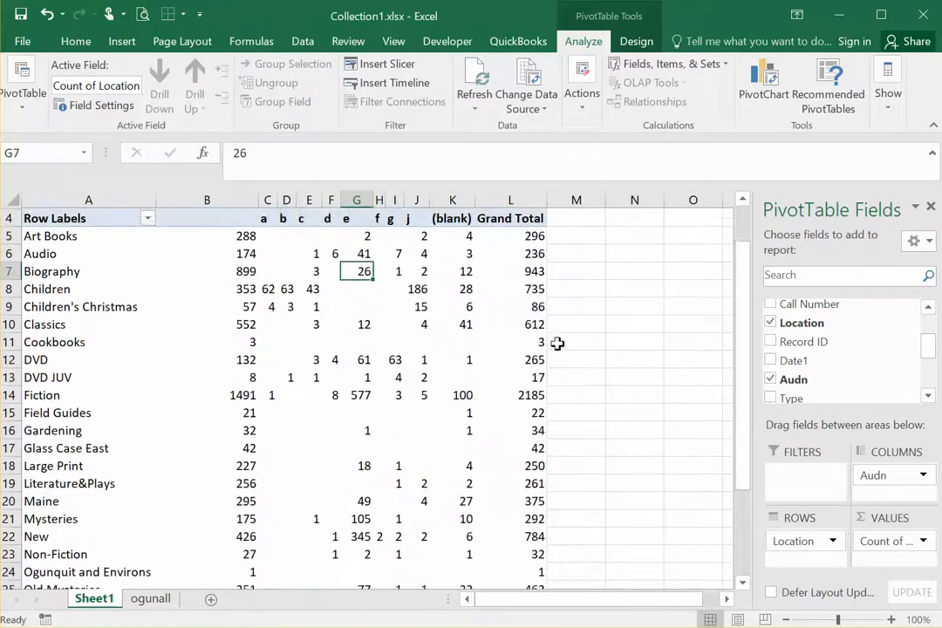
scroll(550, 343, "down", 2)
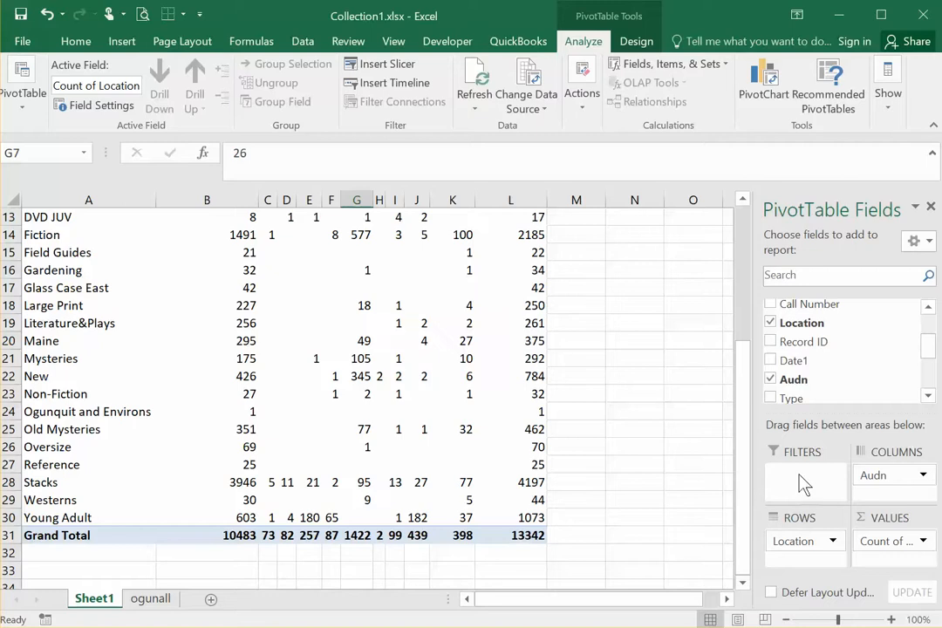
Step: Clear the PivotTable by removing Audn from the columns, Location from the rows and the count of Location from the values
left_click_drag(885, 478, 558, 384)
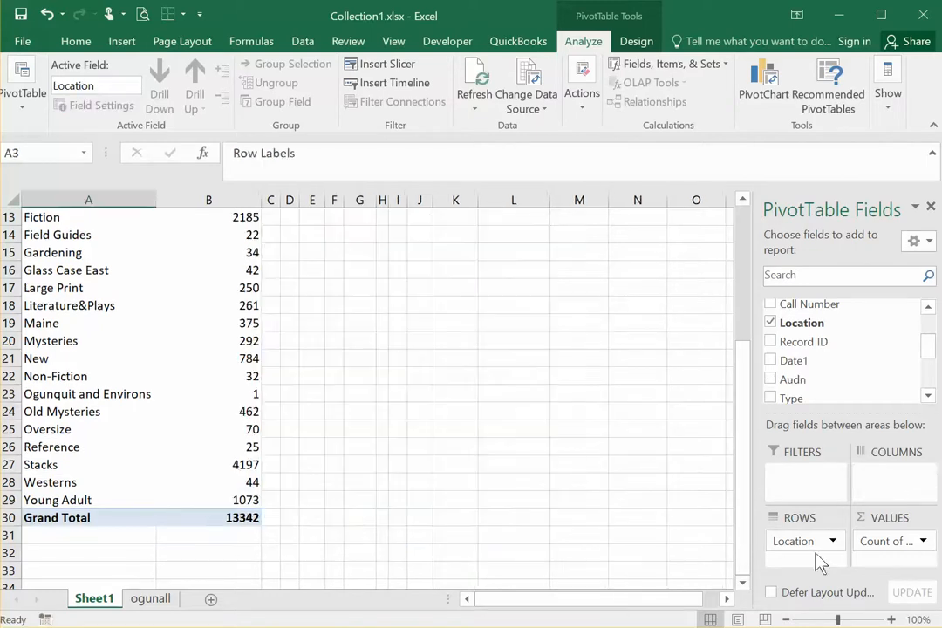
left_click_drag(810, 542, 654, 492)
left_click_drag(887, 542, 492, 418)
scroll(231, 328, "down", 1)
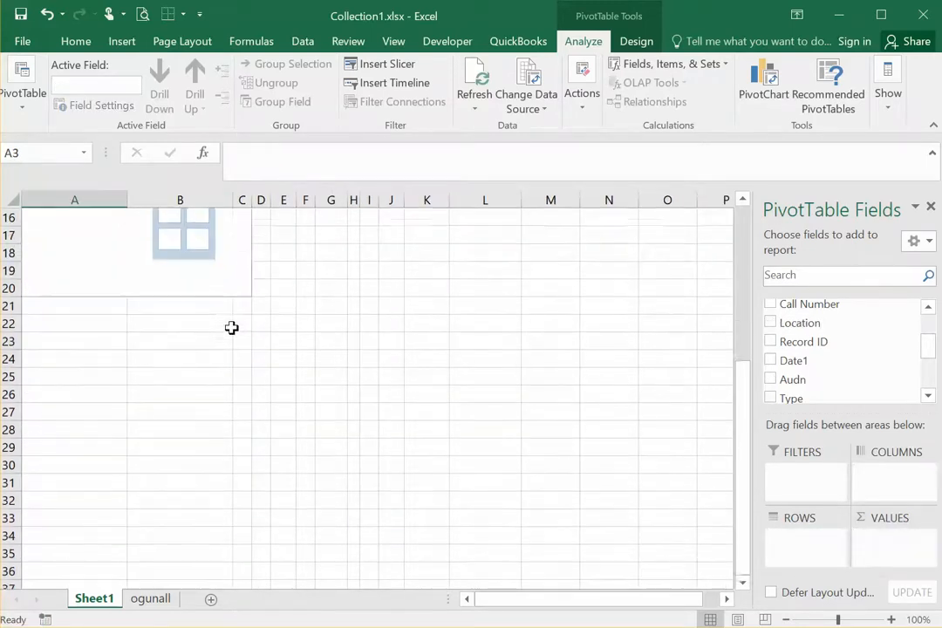
scroll(231, 327, "up", 3)
scroll(230, 328, "up", 2)
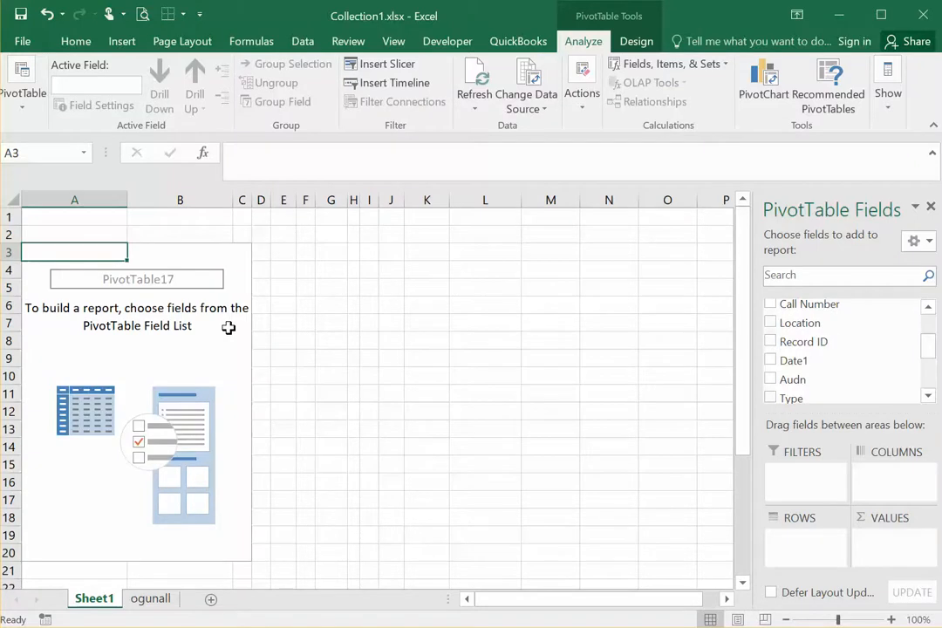